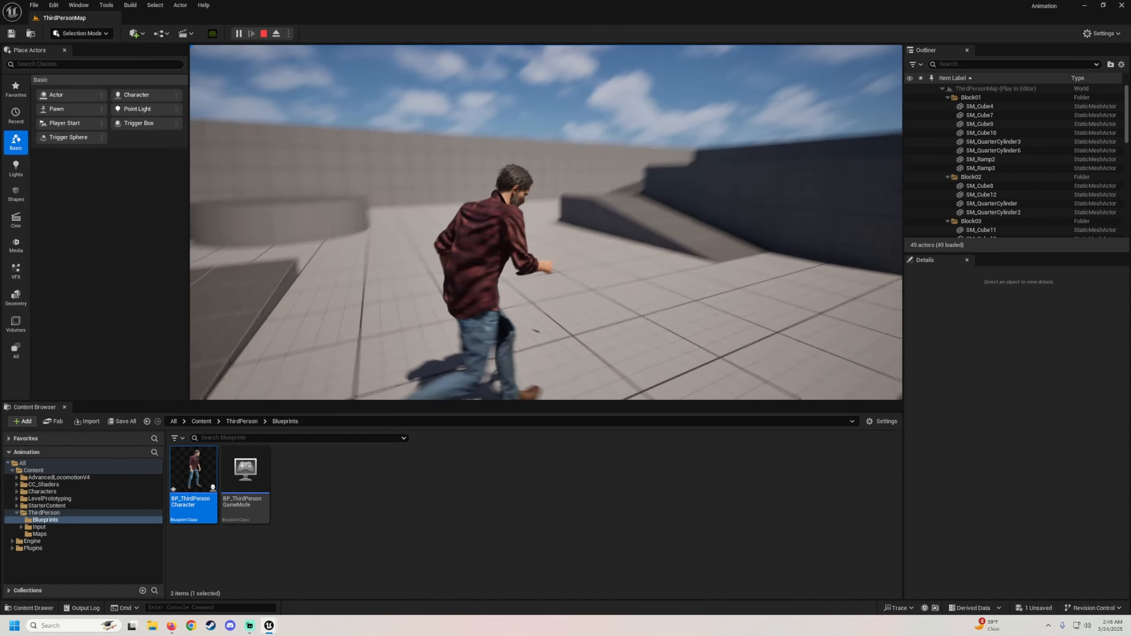
Run the character around the level in several directions during the play session to preview its movement animations
key(s)
key(d)
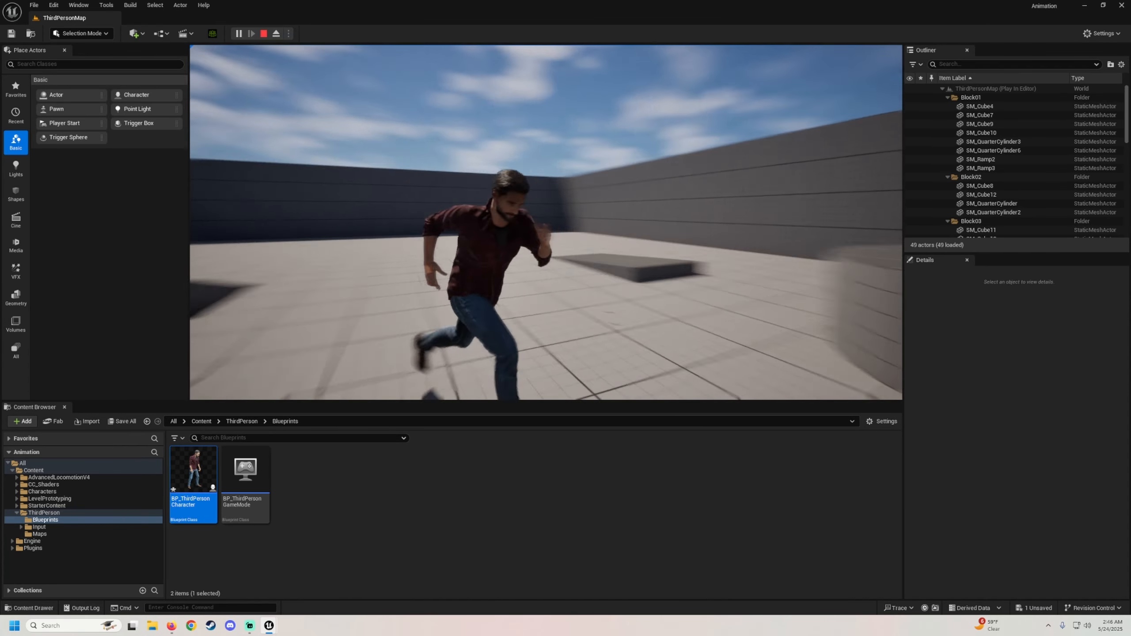
key(w)
key(a)
key(d)
key(s)
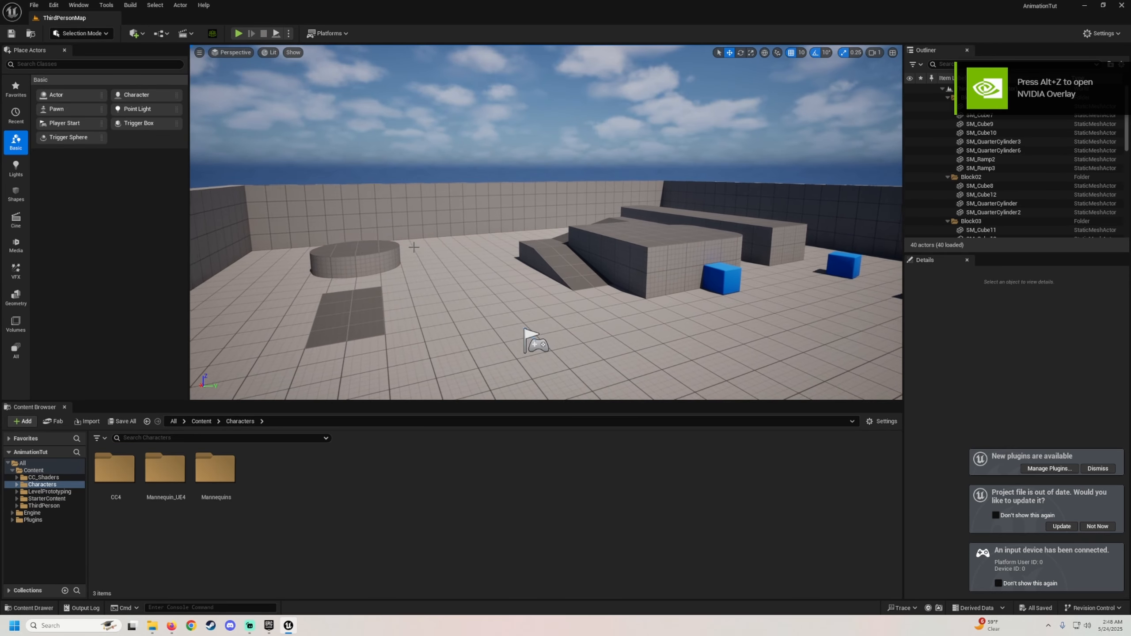
Update the out-of-date AnimationTut project file and open the CC4 folder inside Characters
scroll(545, 350, down, 1)
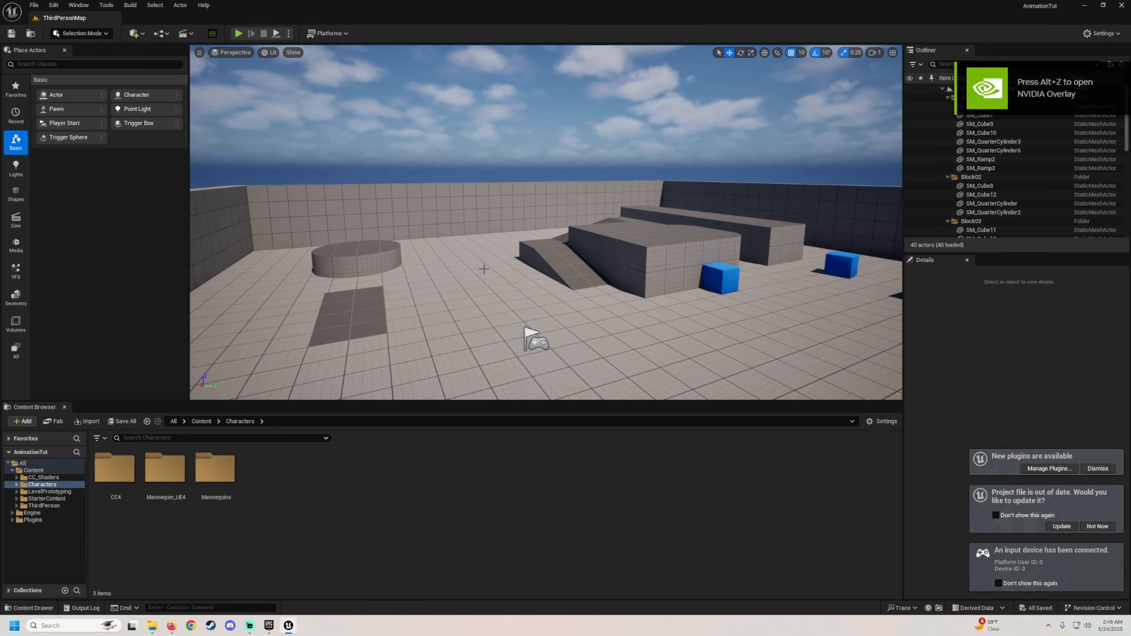
click(1061, 526)
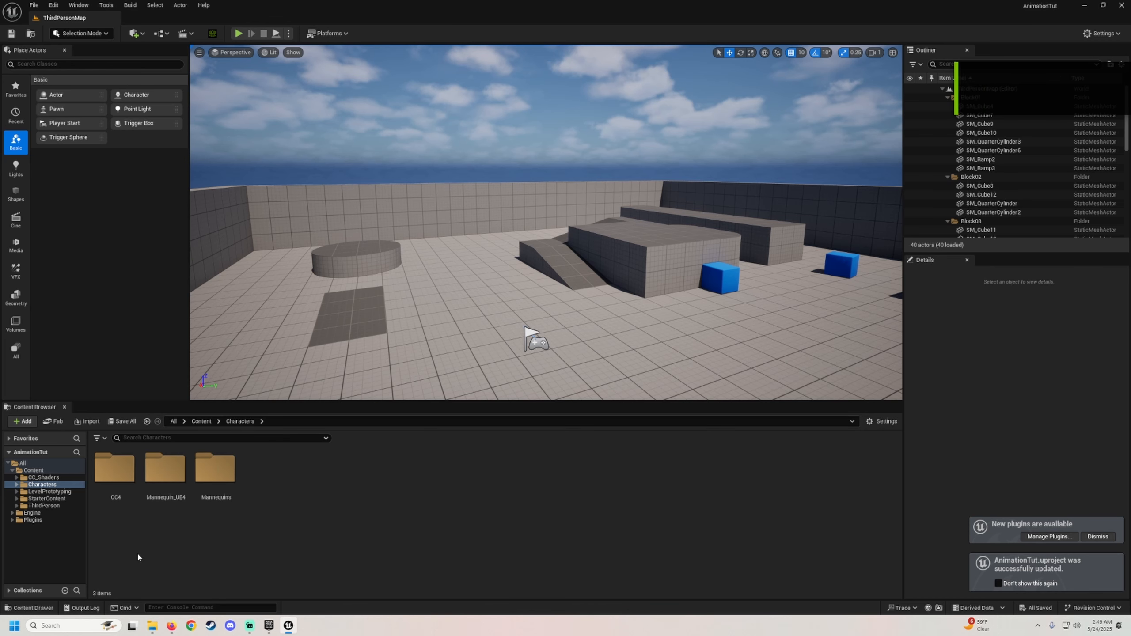
double_click(125, 481)
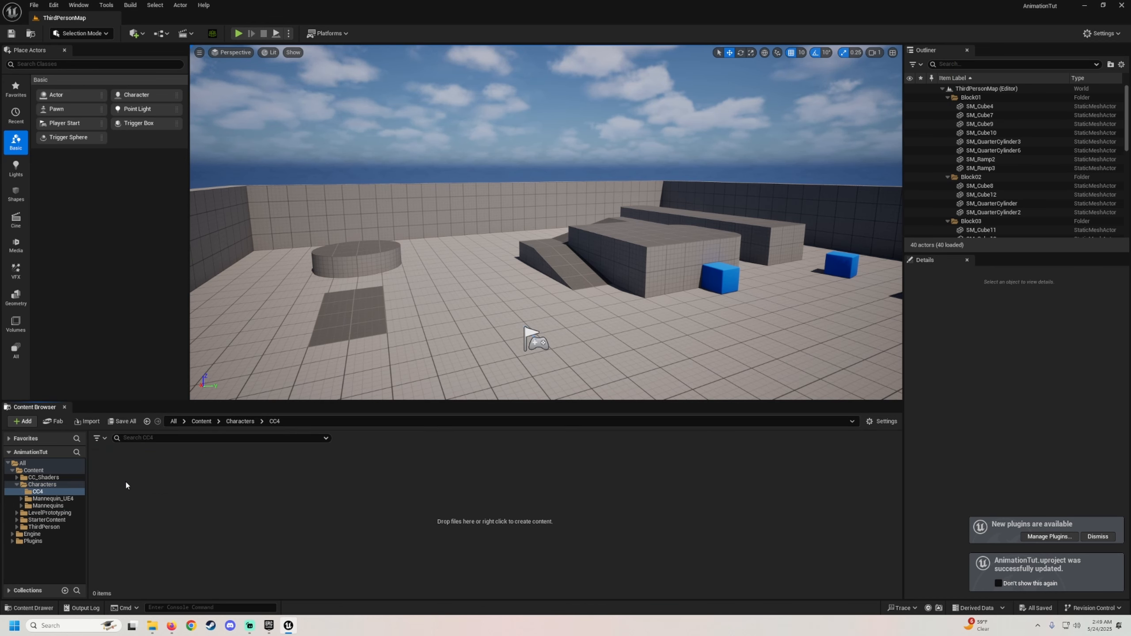
Bring Clint_Base.Fbx from Documents > CC4 Characters > Dead Time > Clint into the CC4 folder, using auto setup with the HQ Shader
click(153, 628)
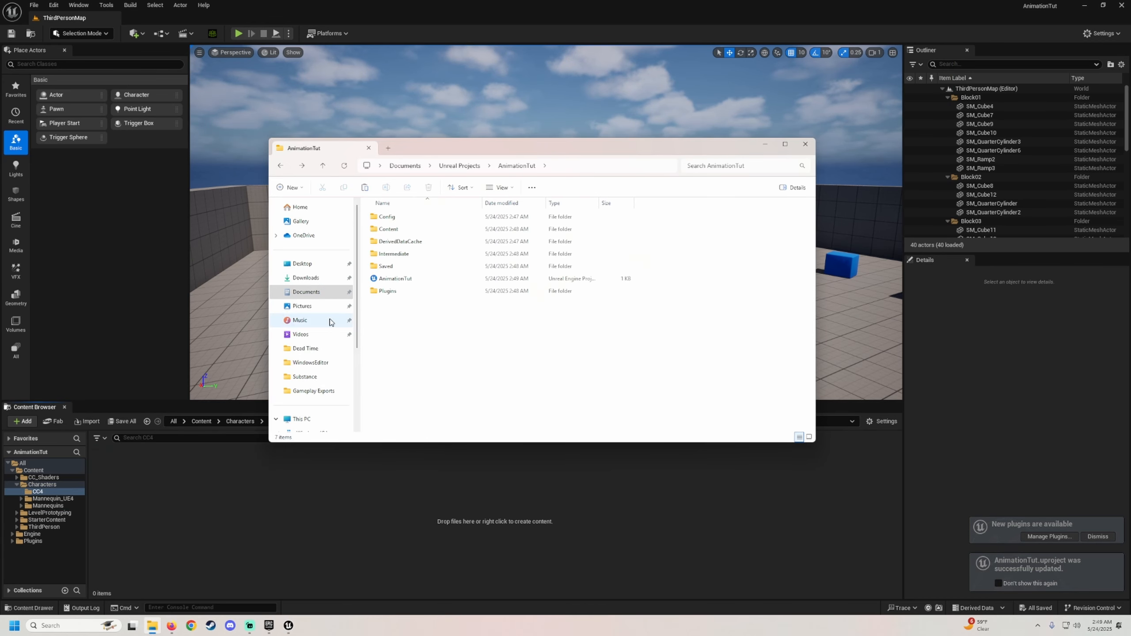
click(306, 292)
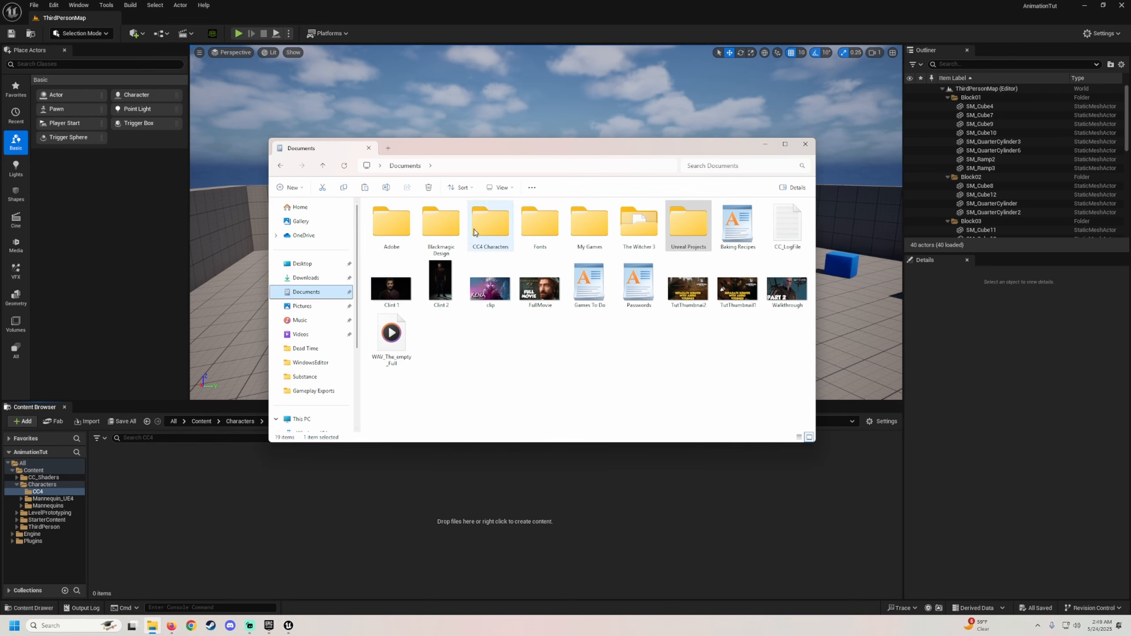
double_click(474, 232)
double_click(394, 217)
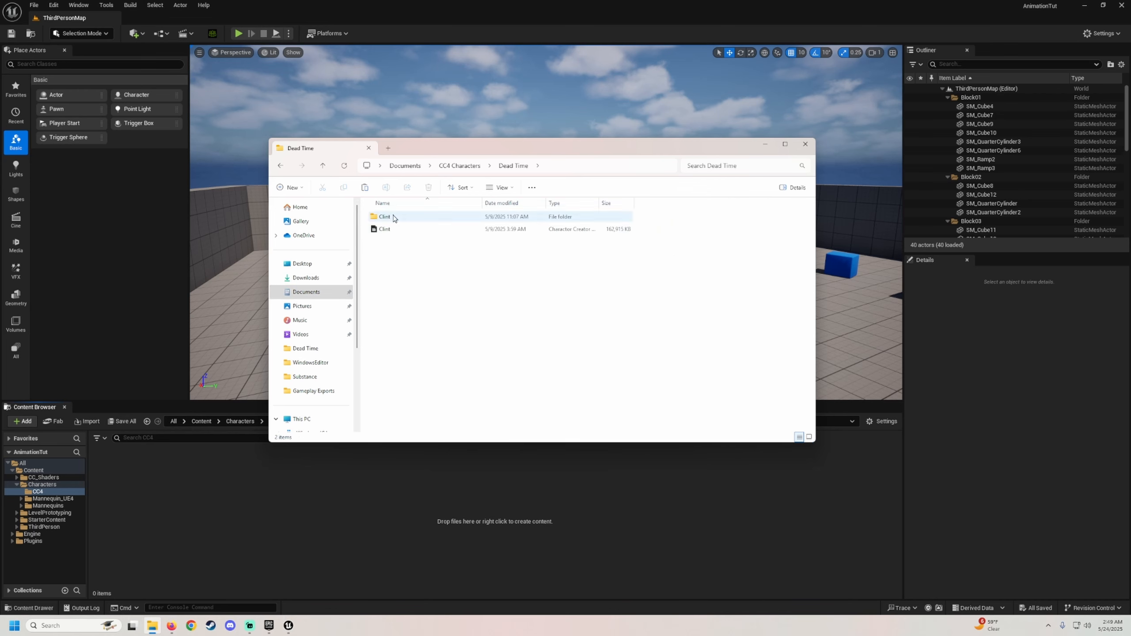
double_click(395, 218)
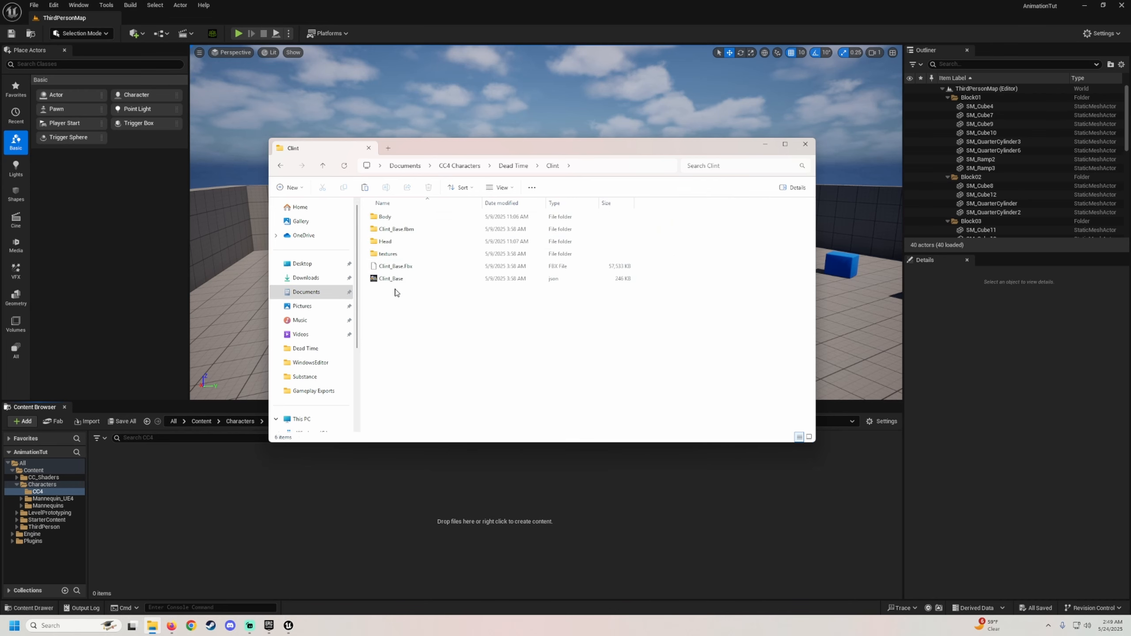
drag(394, 266, 256, 590)
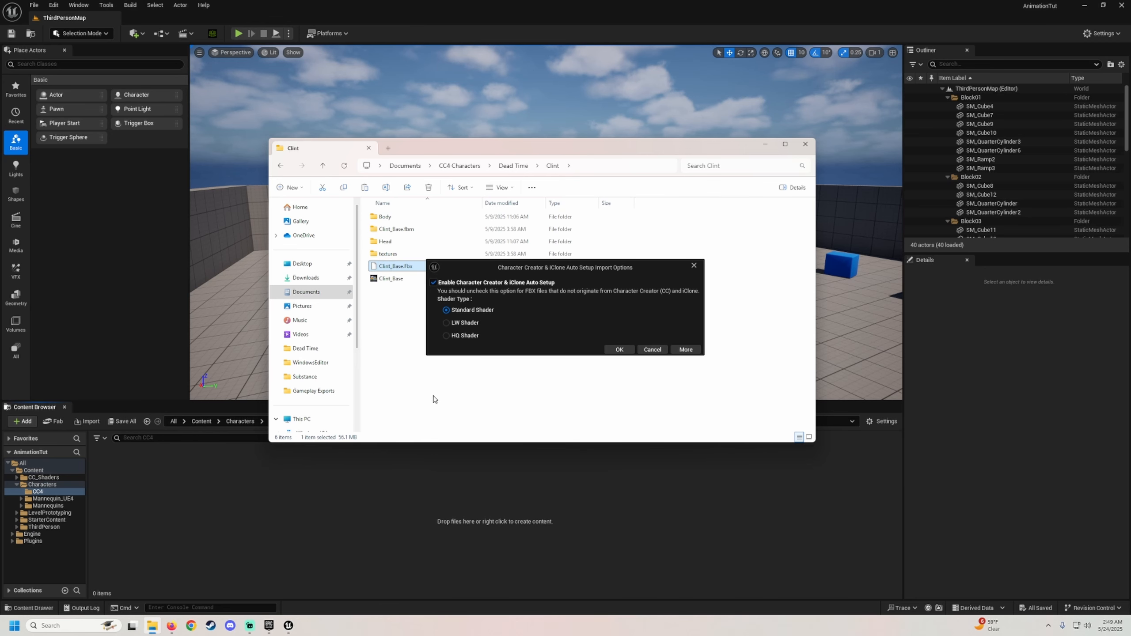
click(446, 336)
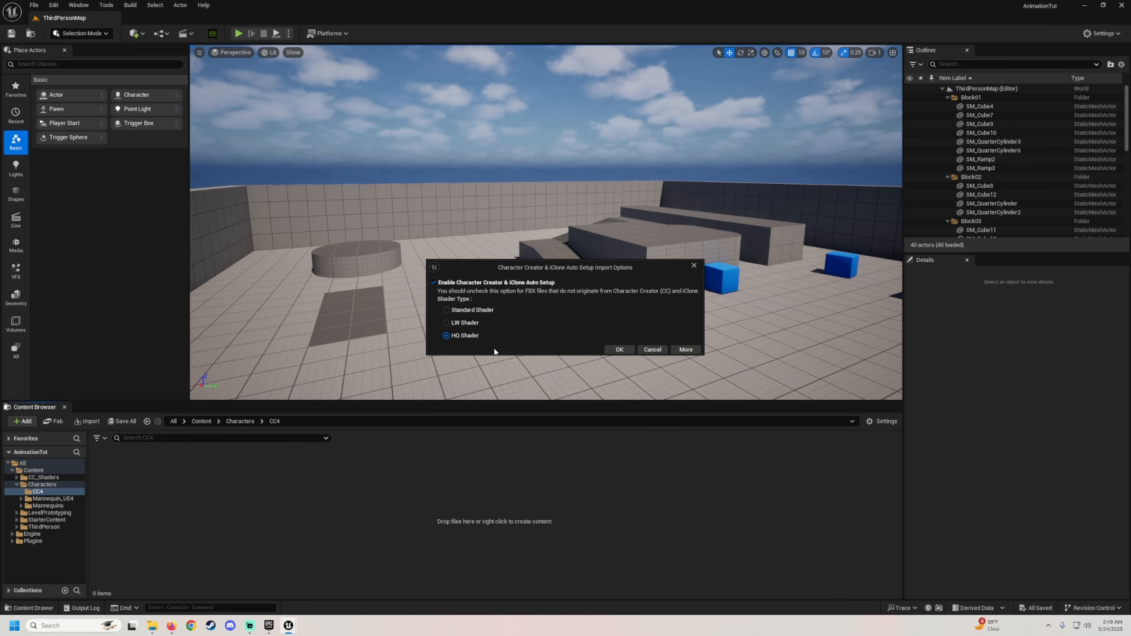
click(622, 350)
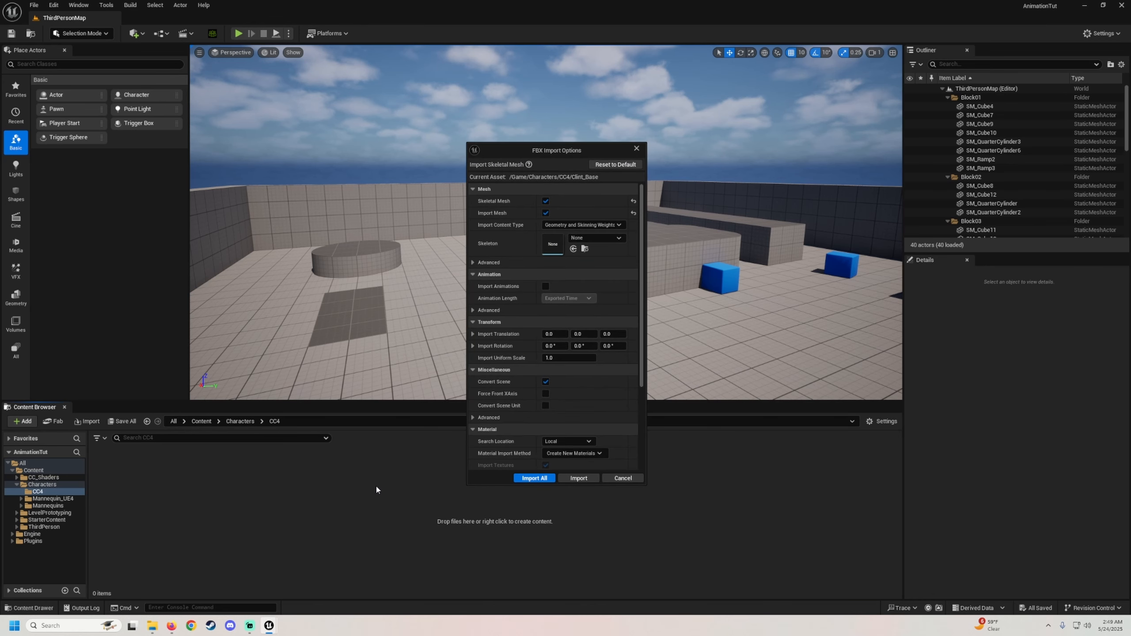
Examine the FBX import options for the skeletal mesh, including the advanced animation settings
drag(524, 144, 587, 128)
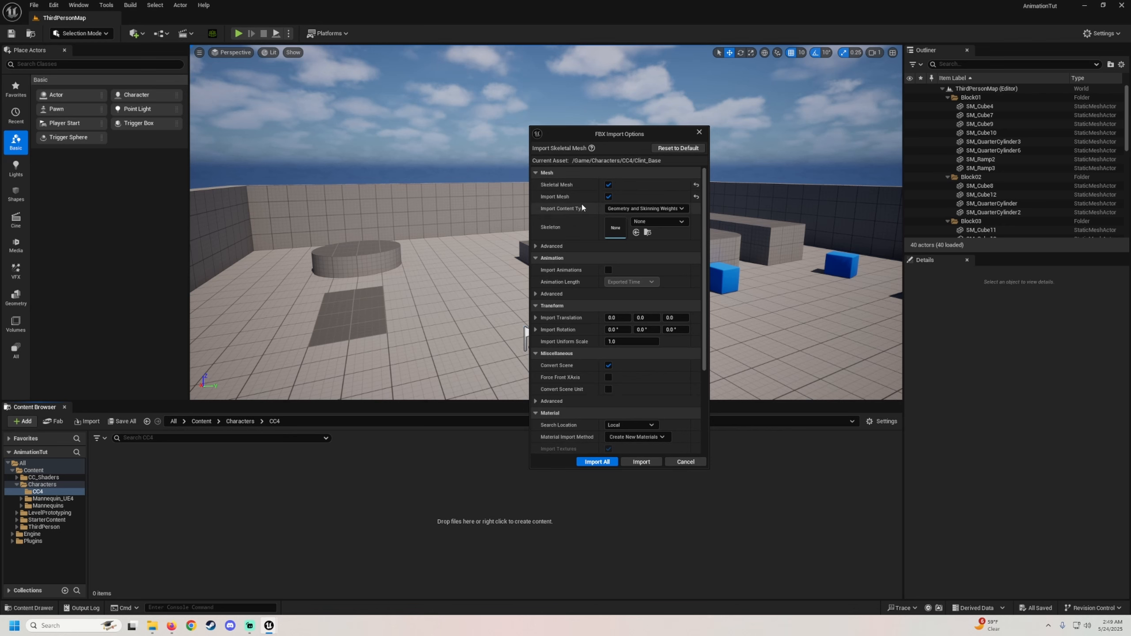
scroll(553, 308, down, 1)
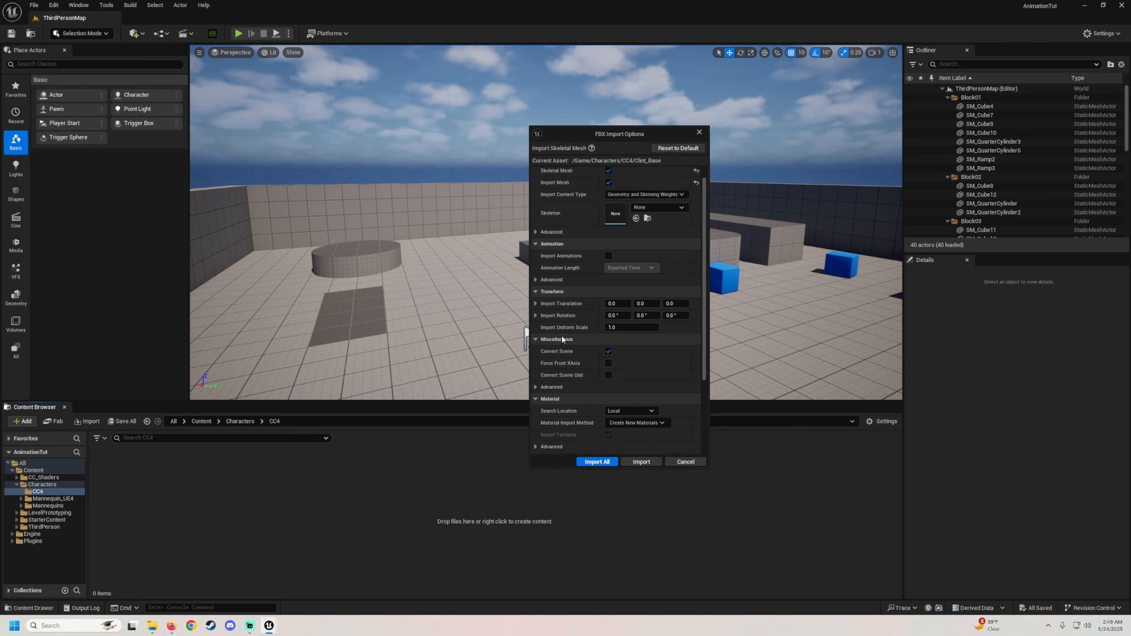
scroll(565, 333, down, 2)
scroll(556, 330, up, 3)
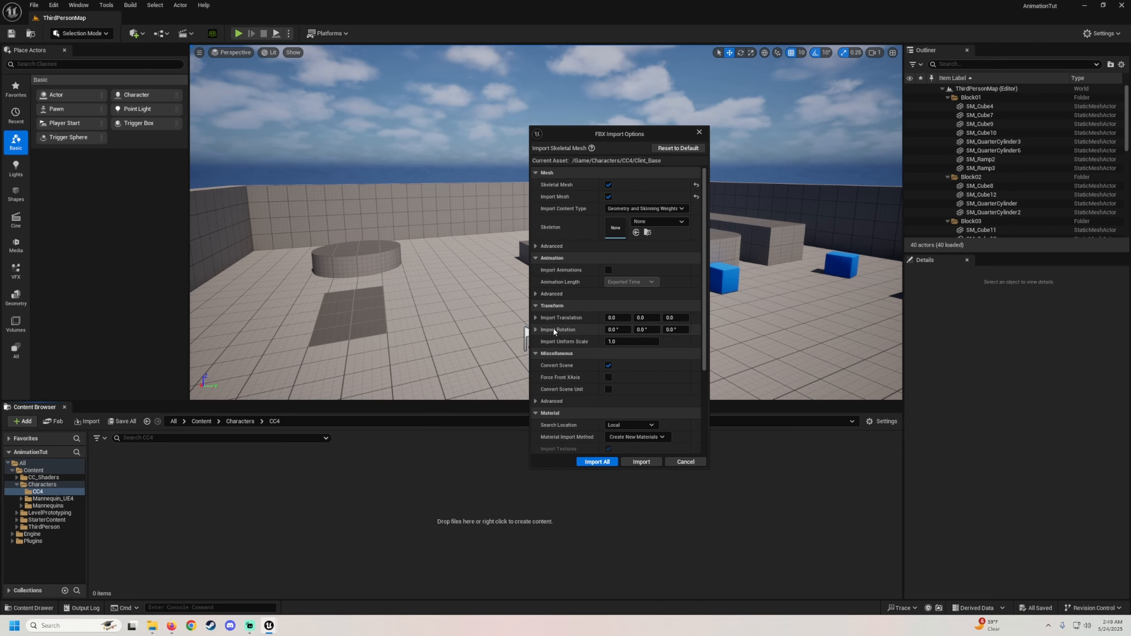
click(535, 294)
scroll(542, 300, down, 3)
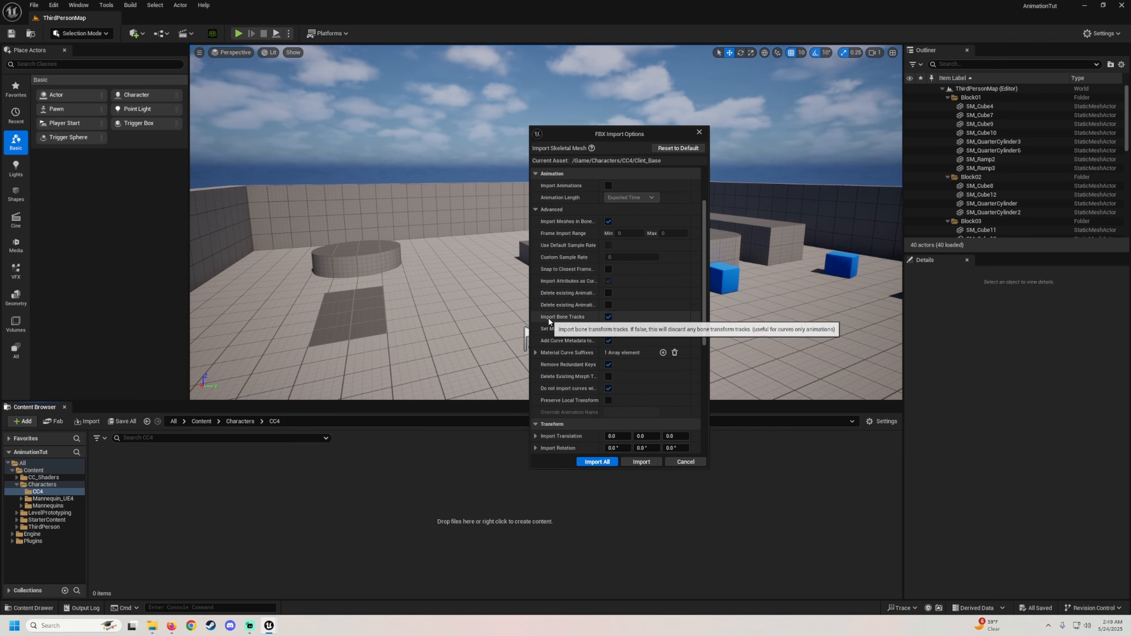
scroll(550, 324, up, 1)
scroll(553, 322, down, 1)
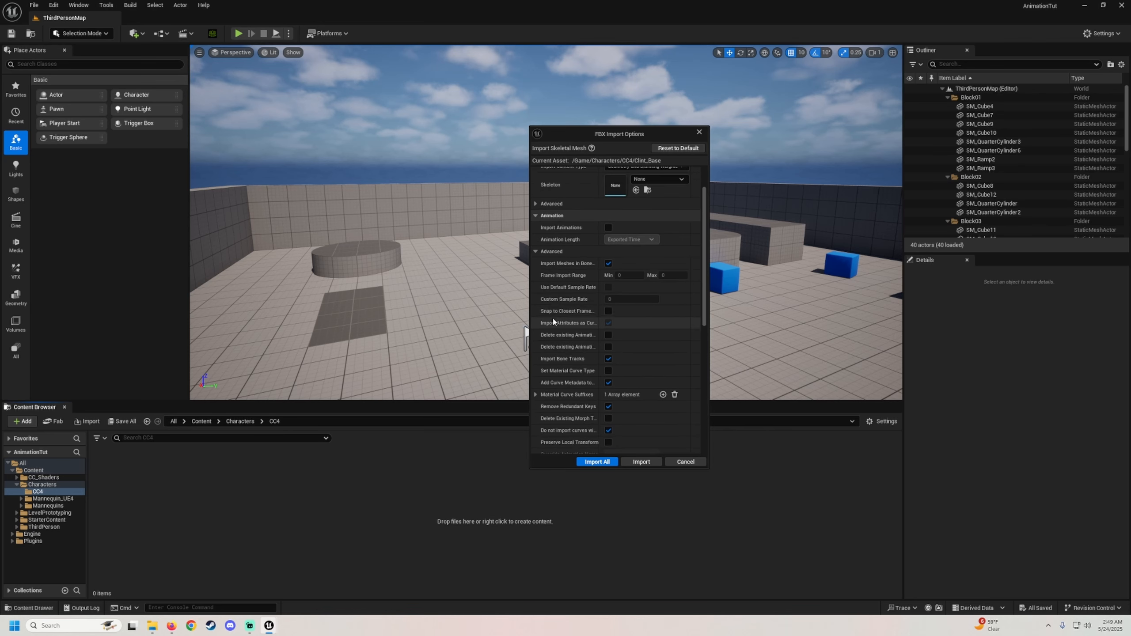
scroll(554, 324, down, 1)
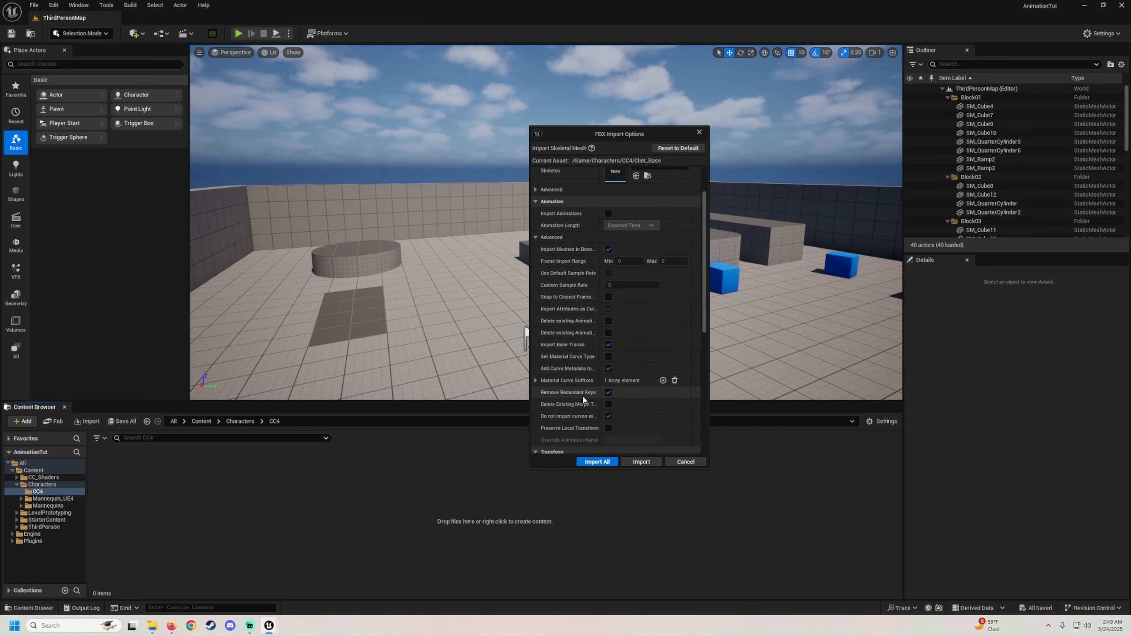
scroll(574, 378, down, 2)
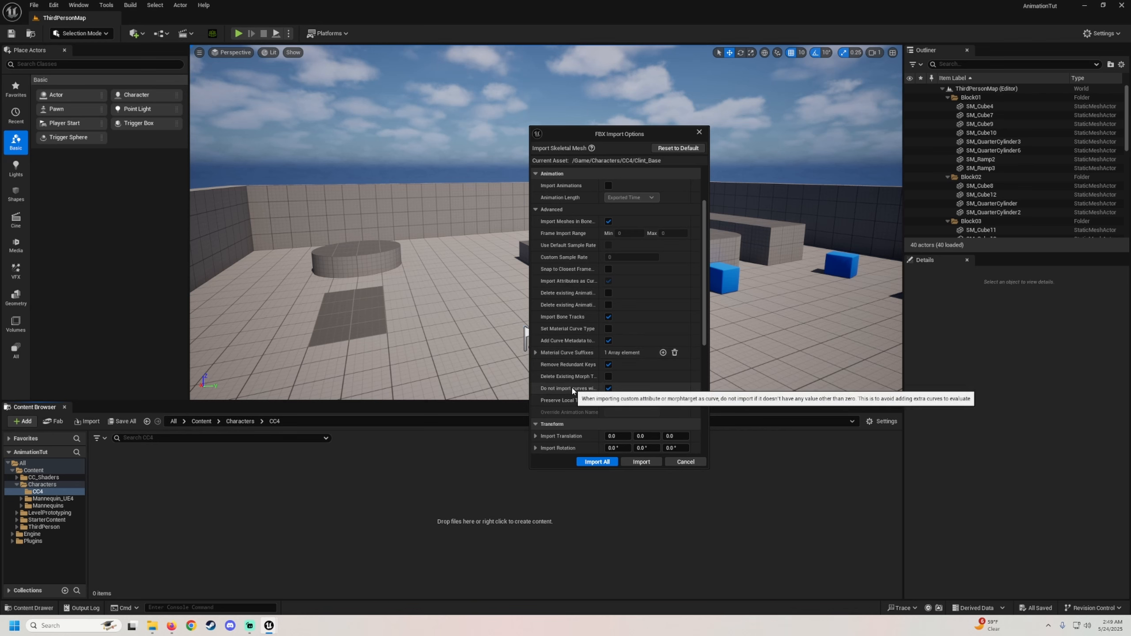
scroll(575, 359, up, 2)
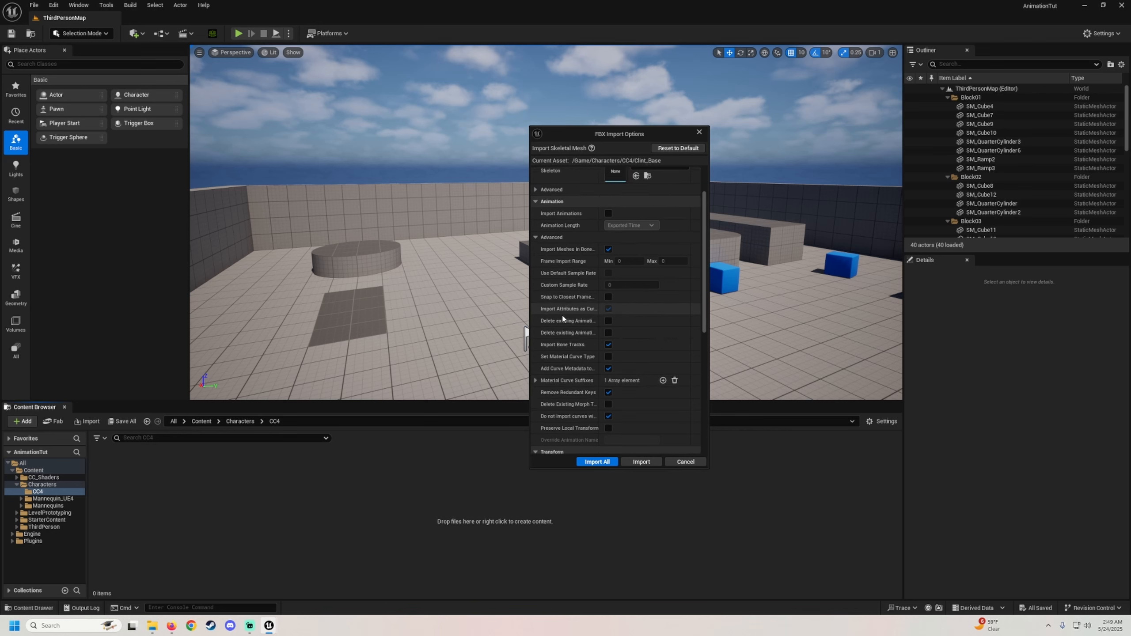
scroll(574, 298, down, 3)
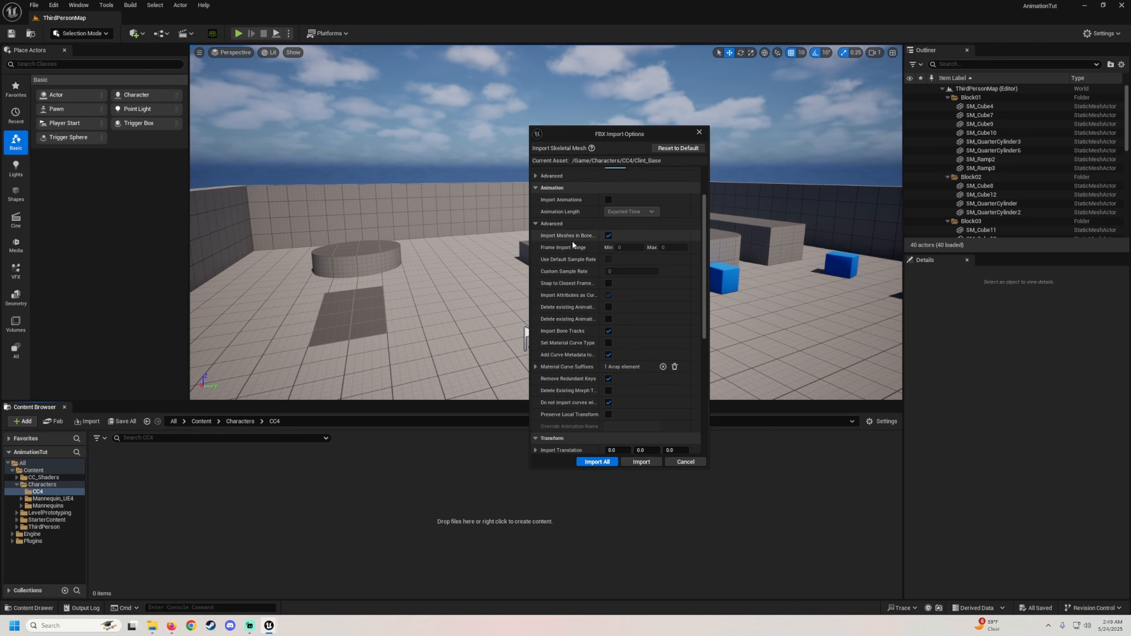
Check the advanced mesh options, import the Clint_Base skeletal mesh with Import Morph Targets enabled, and save all new assets
scroll(574, 306, up, 15)
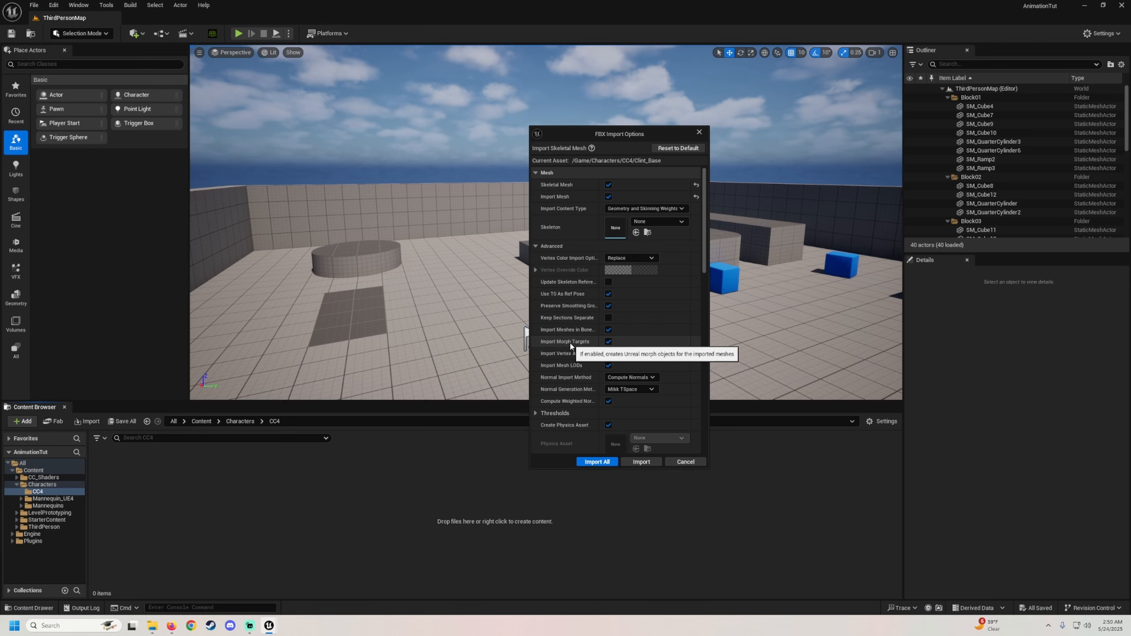
scroll(570, 346, down, 1)
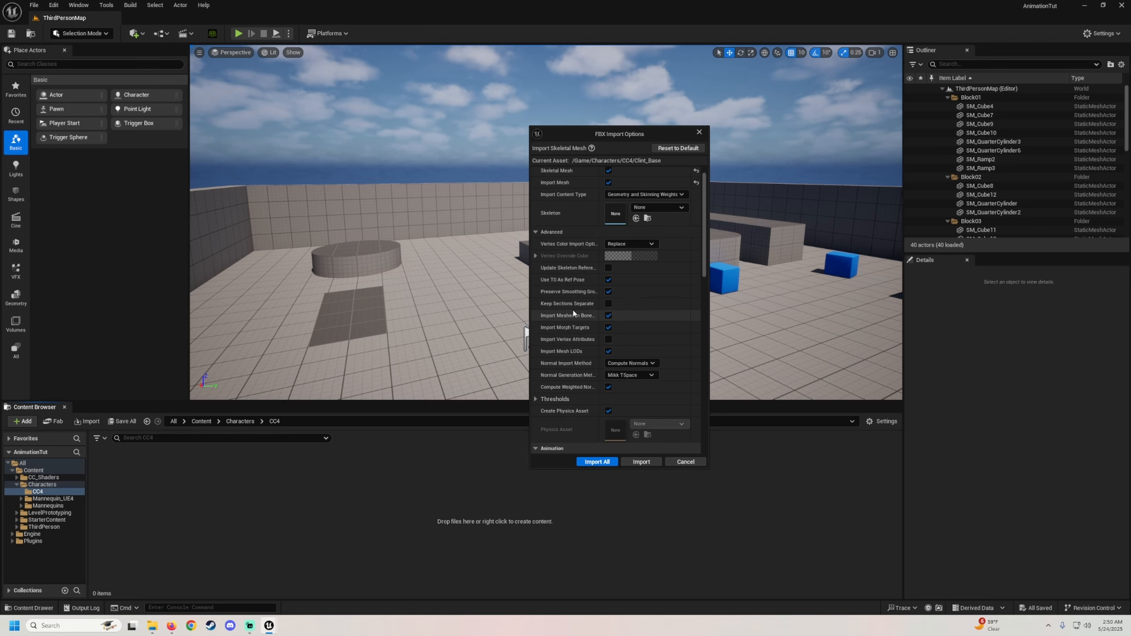
scroll(574, 312, up, 1)
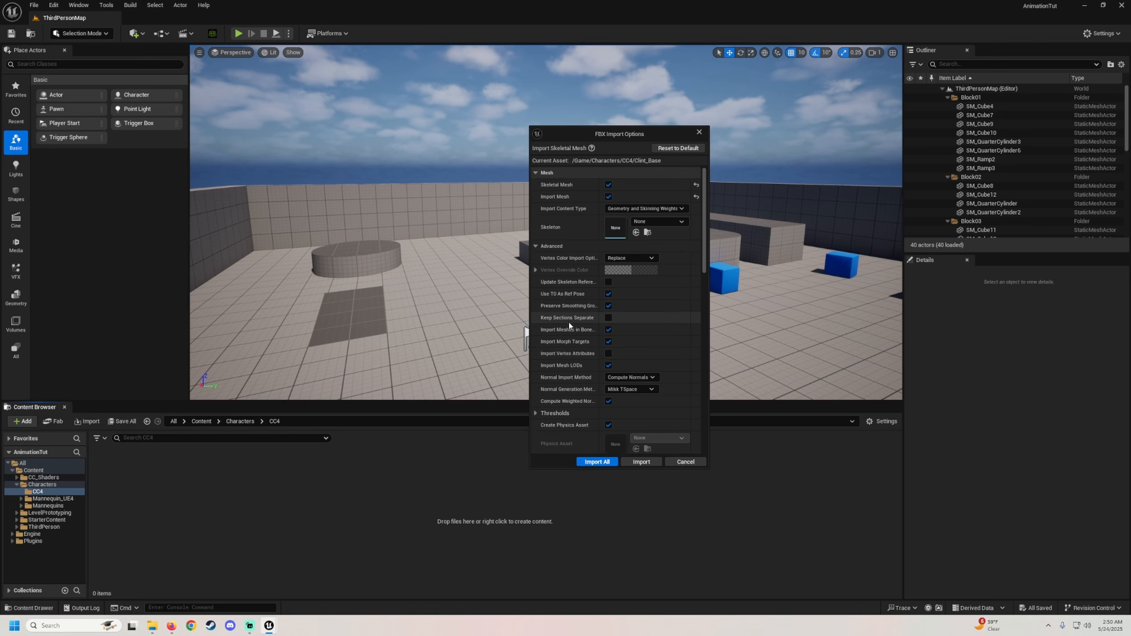
drag(591, 140, 618, 139)
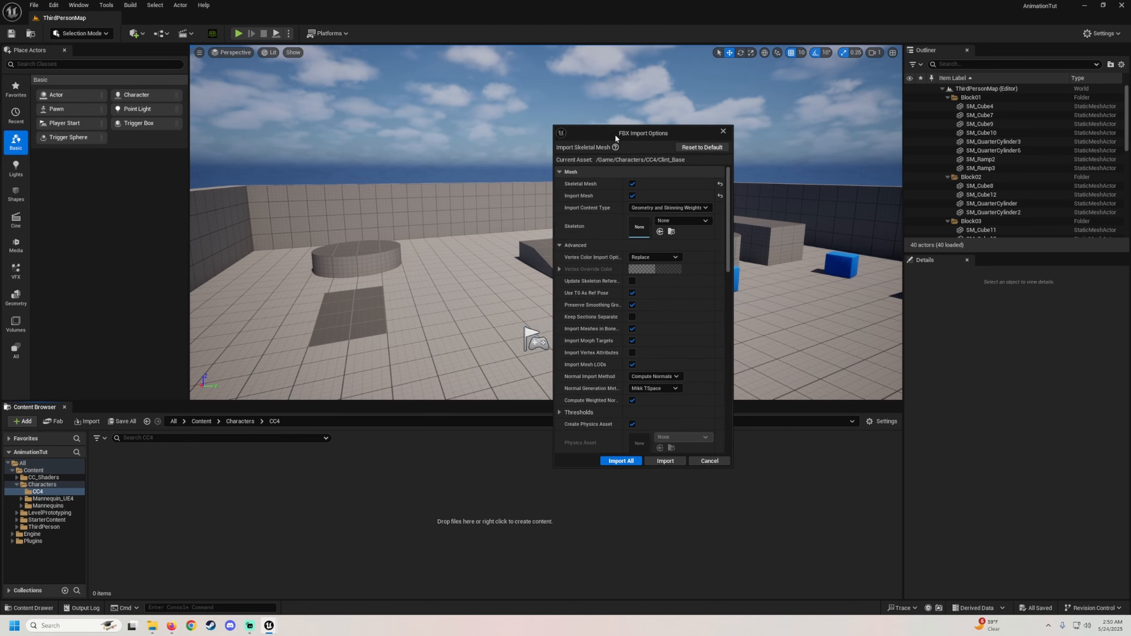
scroll(599, 292, down, 3)
scroll(601, 329, up, 3)
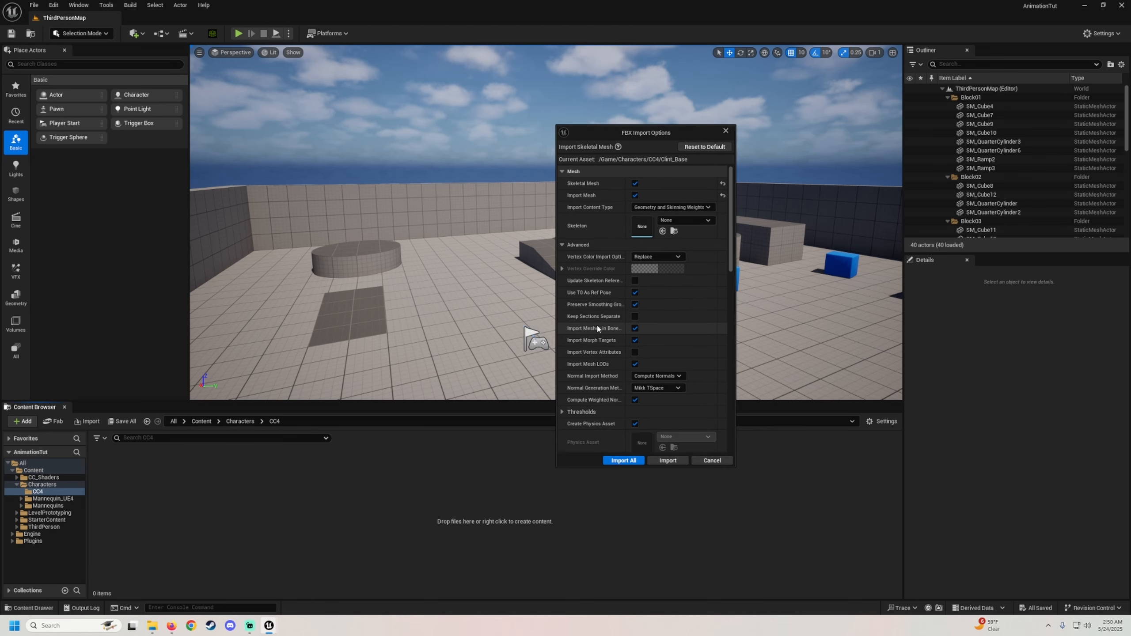
click(661, 461)
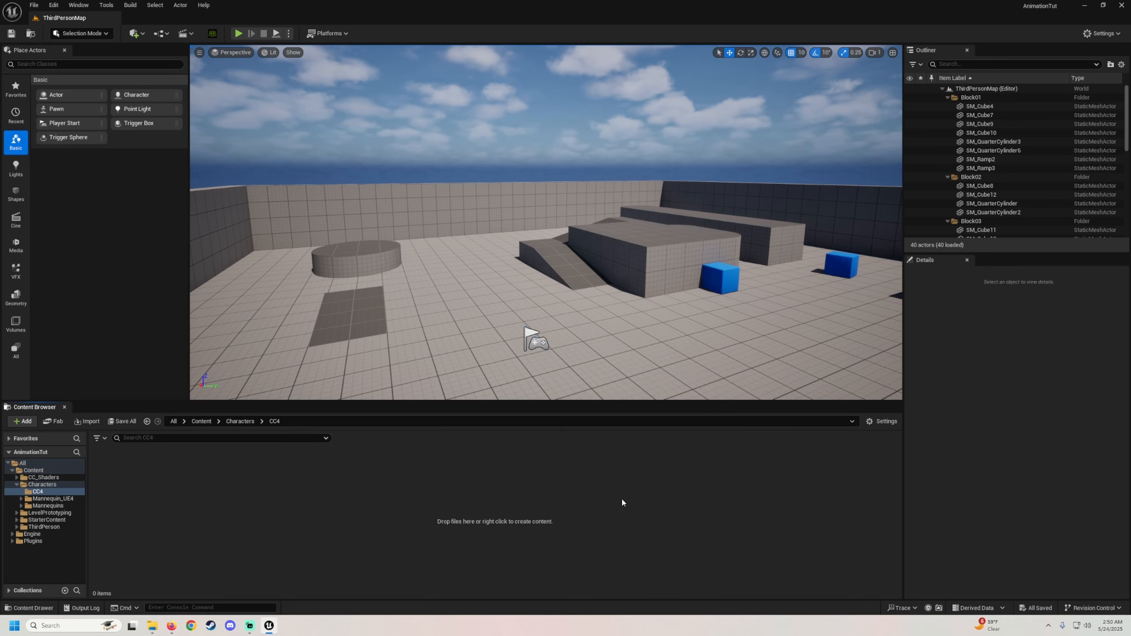
click(122, 421)
click(637, 413)
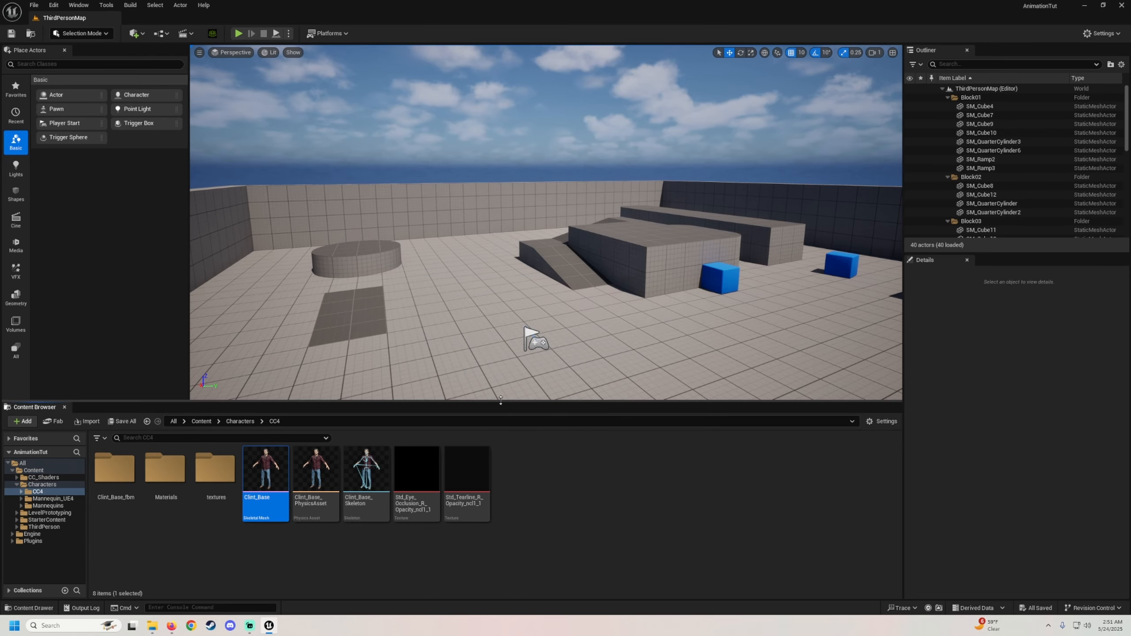
Open the BP_ThirdPersonCharacter blueprint from the ThirdPerson Blueprints folder in a maximized window
right_drag(529, 333, 567, 314)
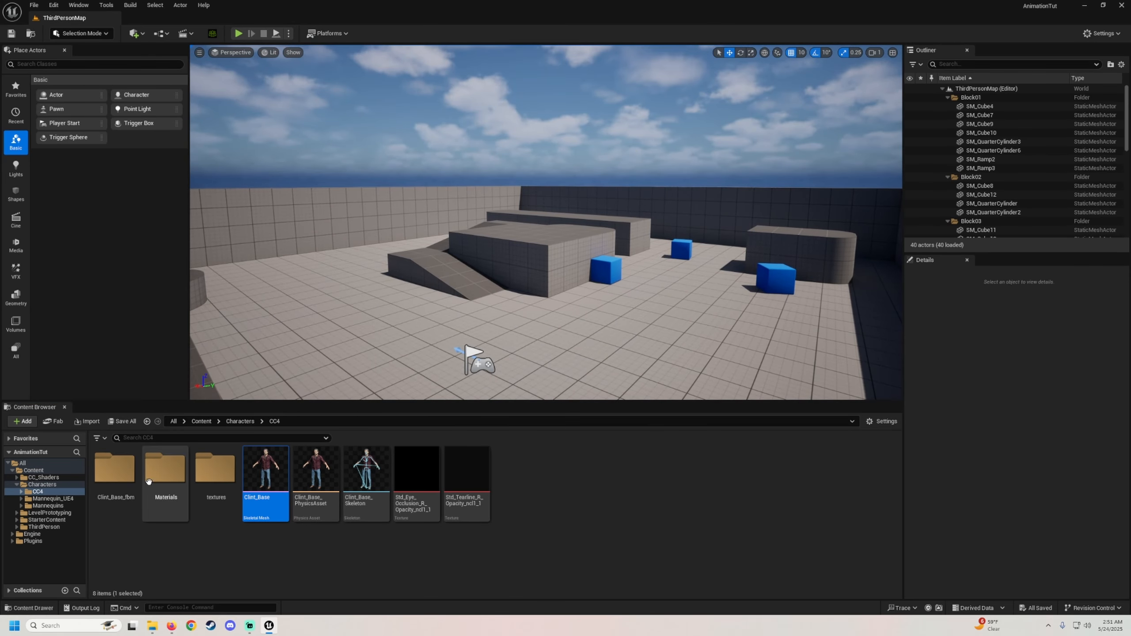
right_drag(440, 356, 383, 370)
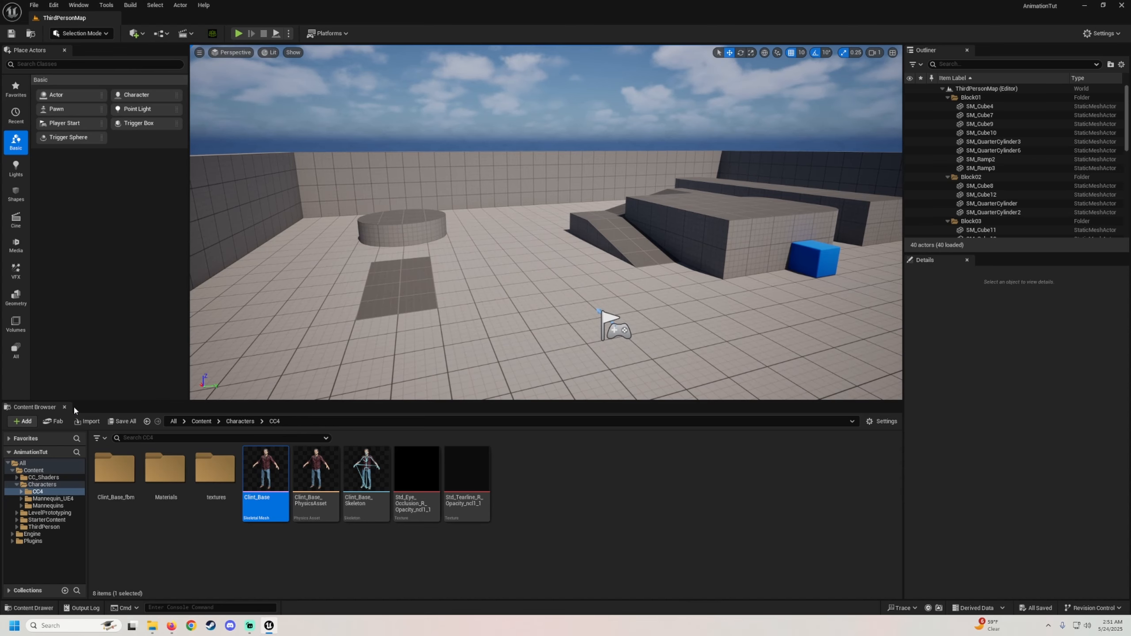
double_click(36, 528)
double_click(114, 468)
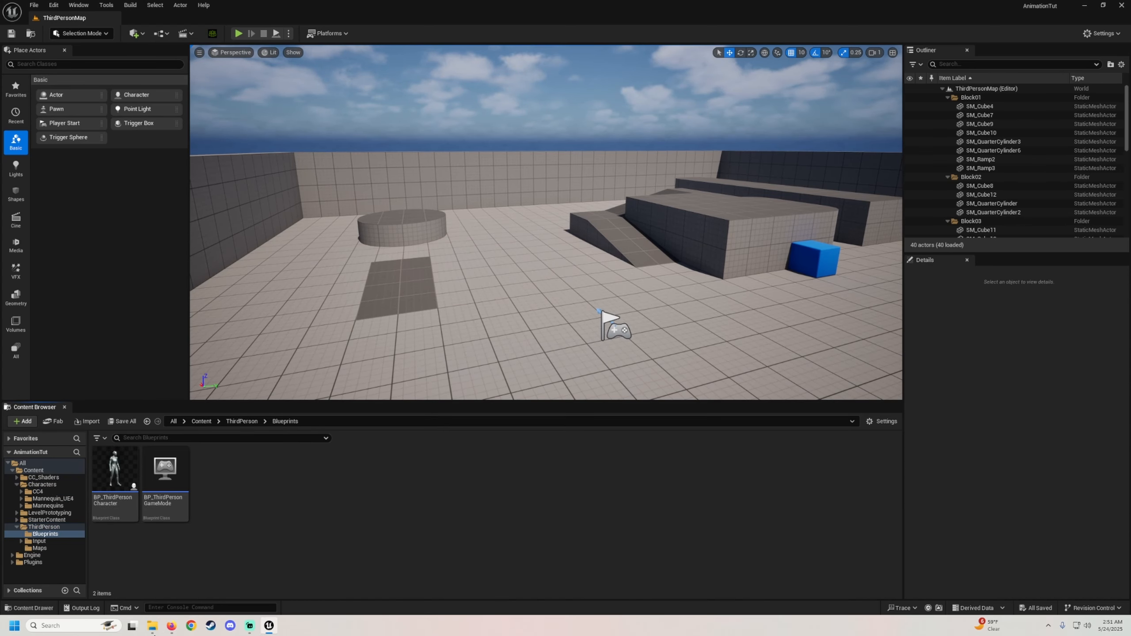
double_click(117, 490)
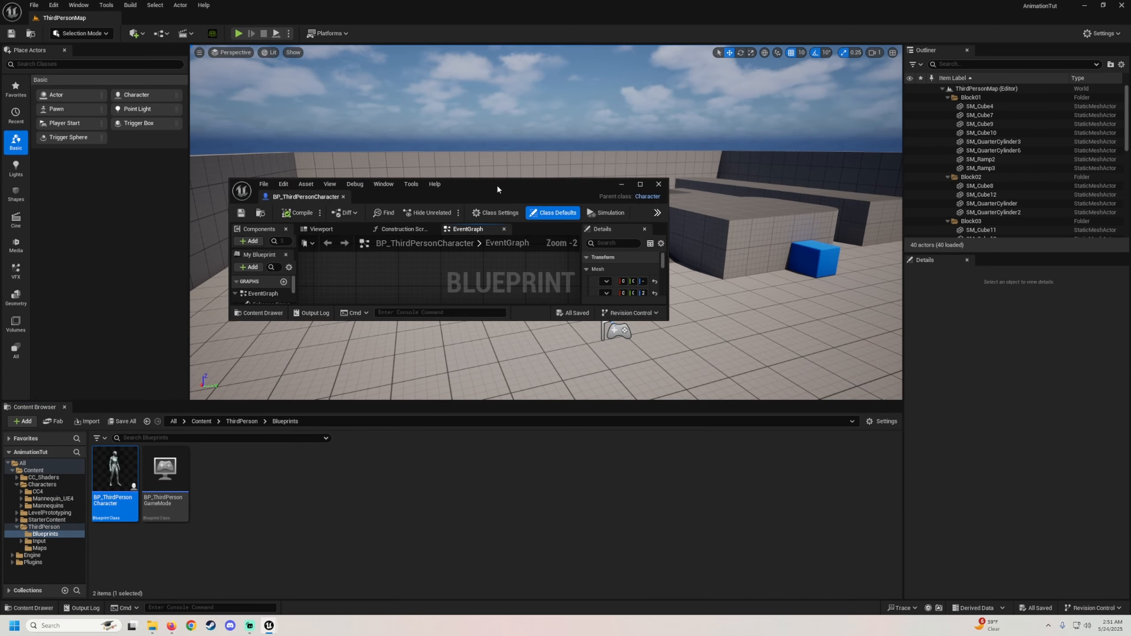
click(640, 184)
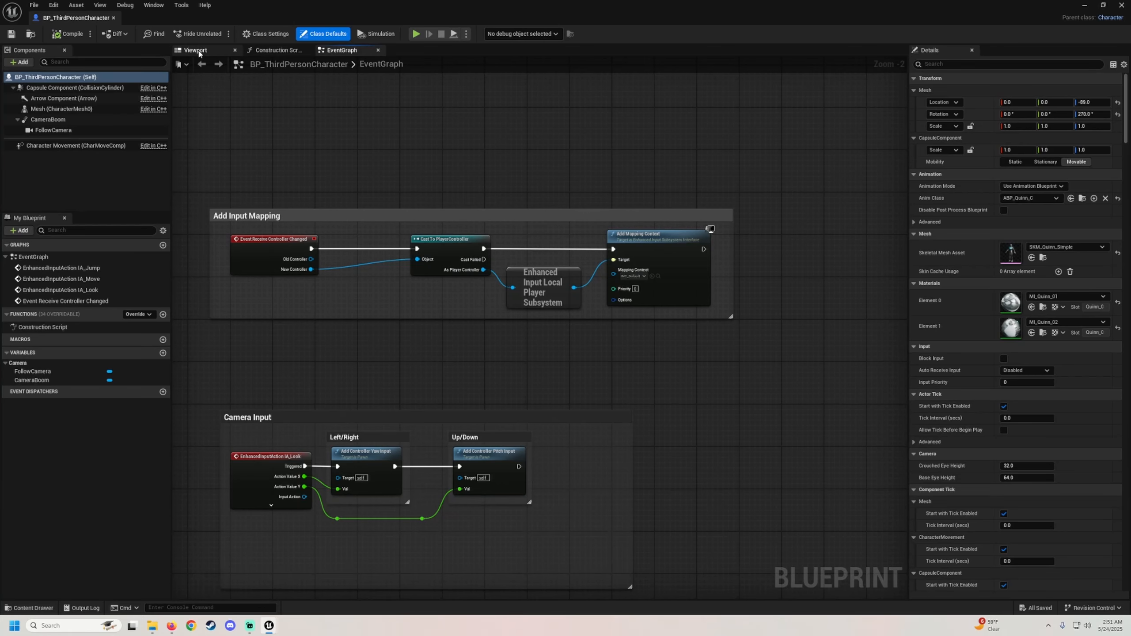
Set the skeletal mesh asset of the character's Mesh component to Clint_Base and frame it in the blueprint viewport
click(198, 53)
click(62, 109)
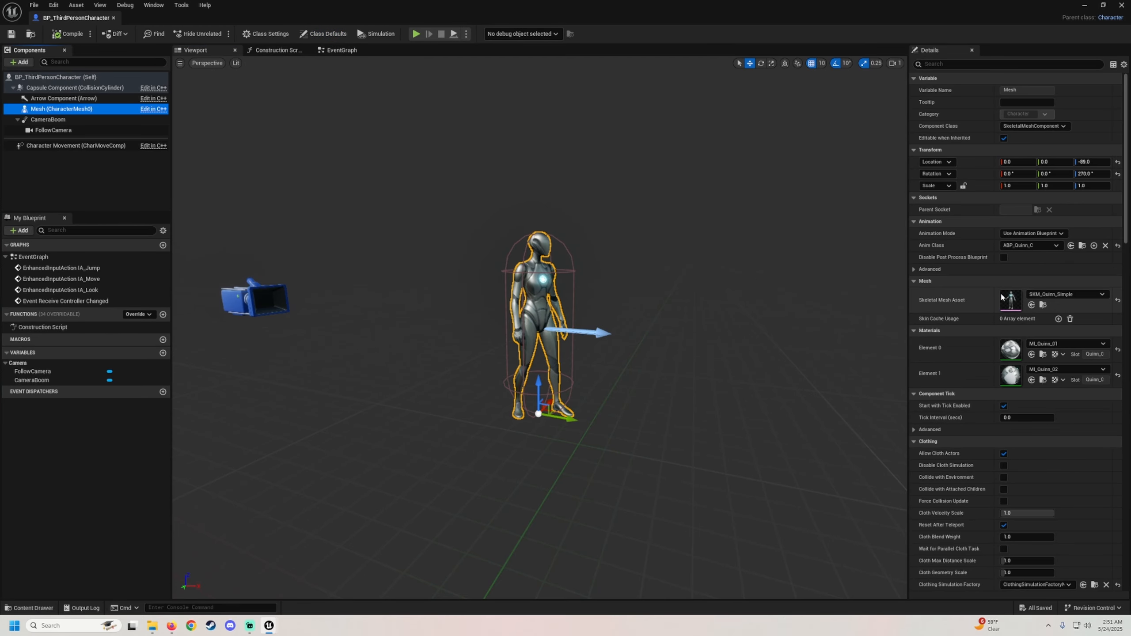
click(1060, 294)
text(cli)
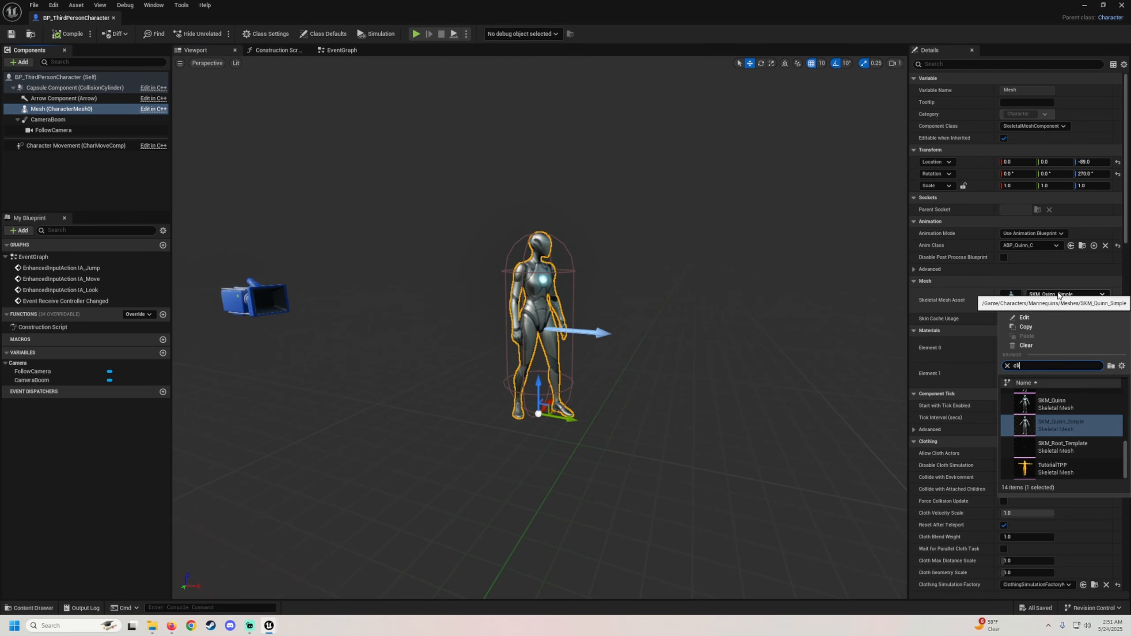
text(nt)
click(1082, 408)
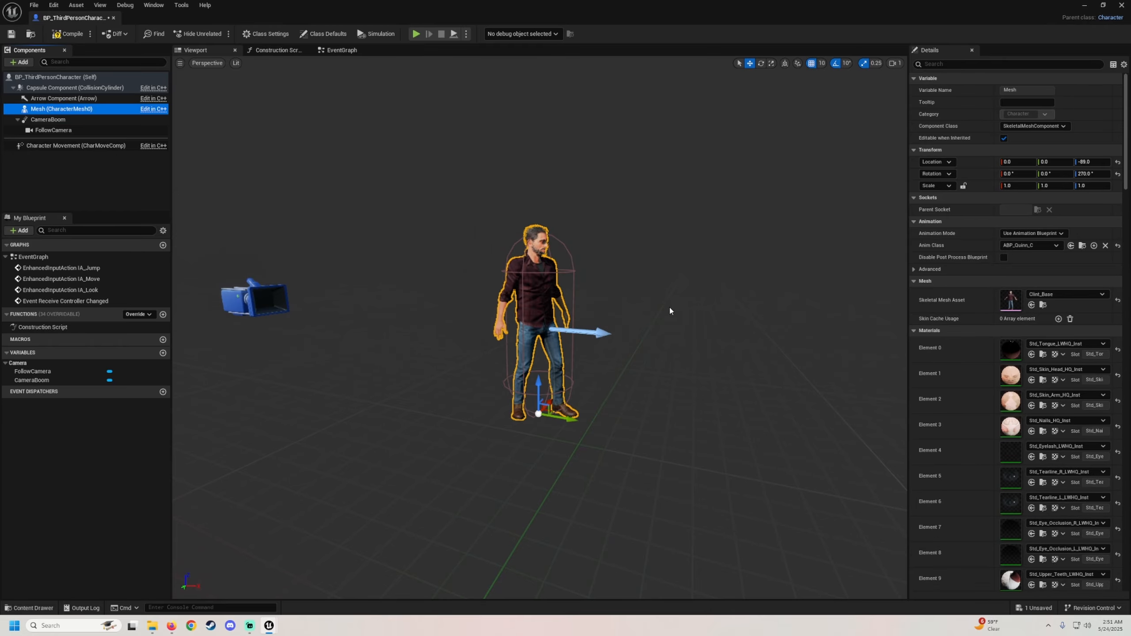
key(f)
mouse_move(662, 302)
right_down()
mouse_move(662, 285)
mouse_move(662, 329)
mouse_move(636, 312)
mouse_move(663, 301)
right_up()
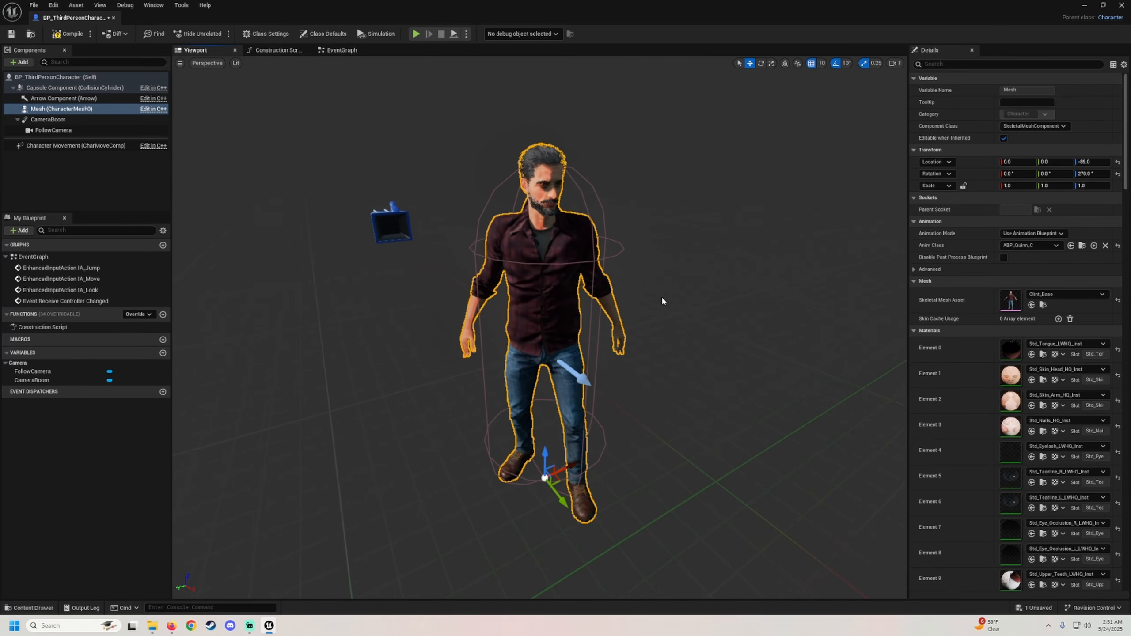
scroll(662, 301, up, 1)
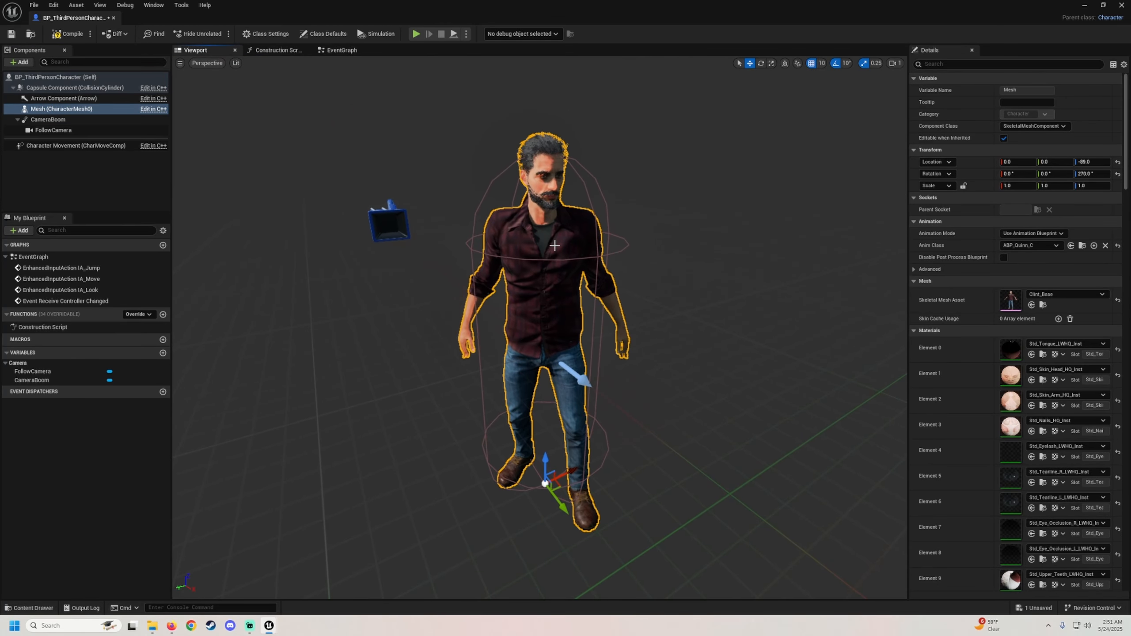
Review the Anim Class options for the Mesh component, keep ABP_Quinn_C, and save the character blueprint
click(1029, 245)
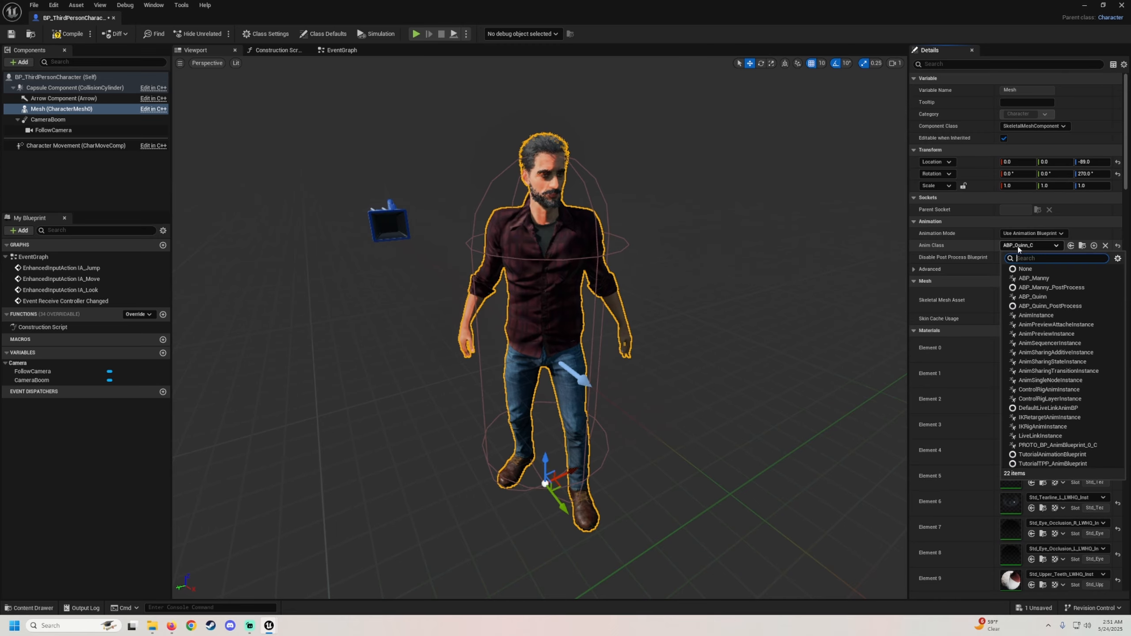
click(925, 232)
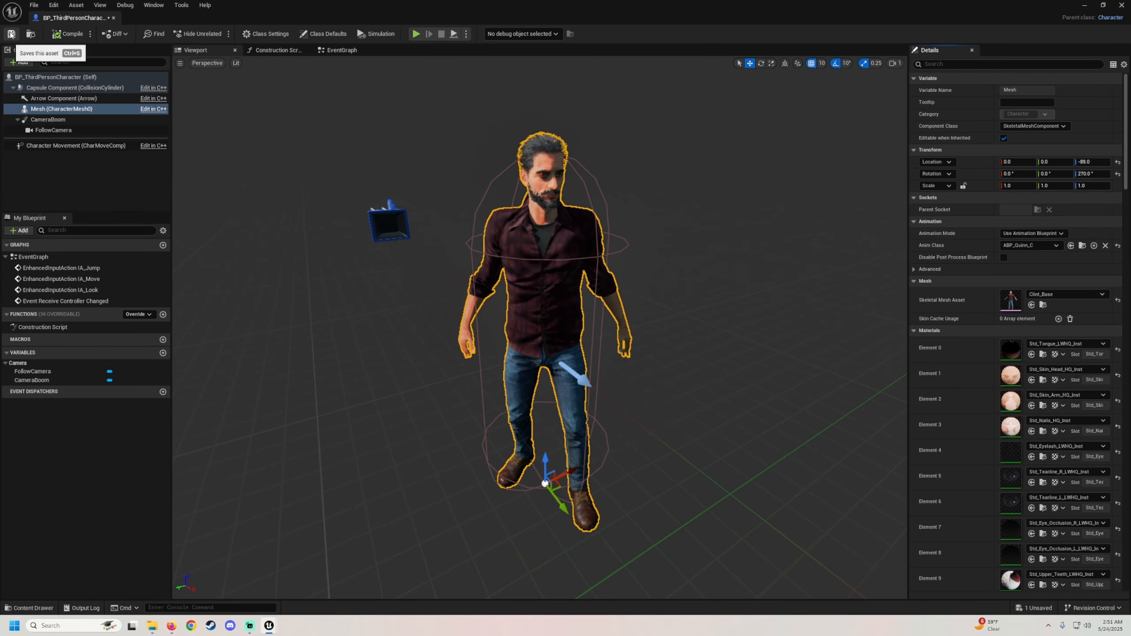
mouse_move(500, 340)
right_down()
mouse_move(517, 383)
mouse_move(501, 340)
right_up()
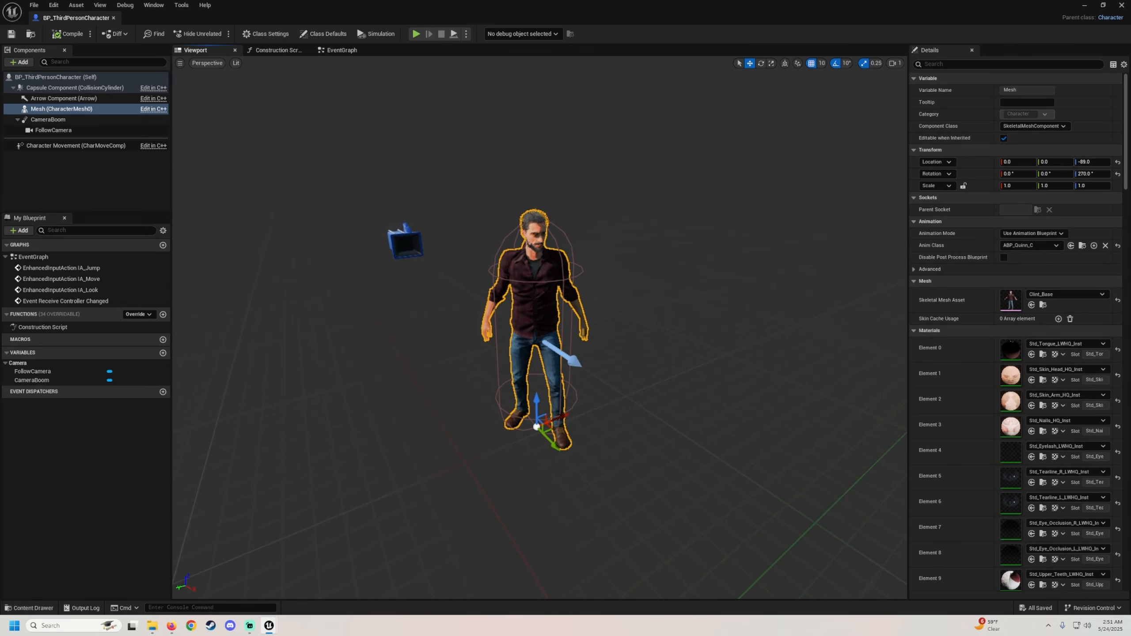
mouse_move(539, 407)
right_down()
mouse_move(554, 434)
mouse_move(554, 378)
mouse_move(538, 407)
right_up()
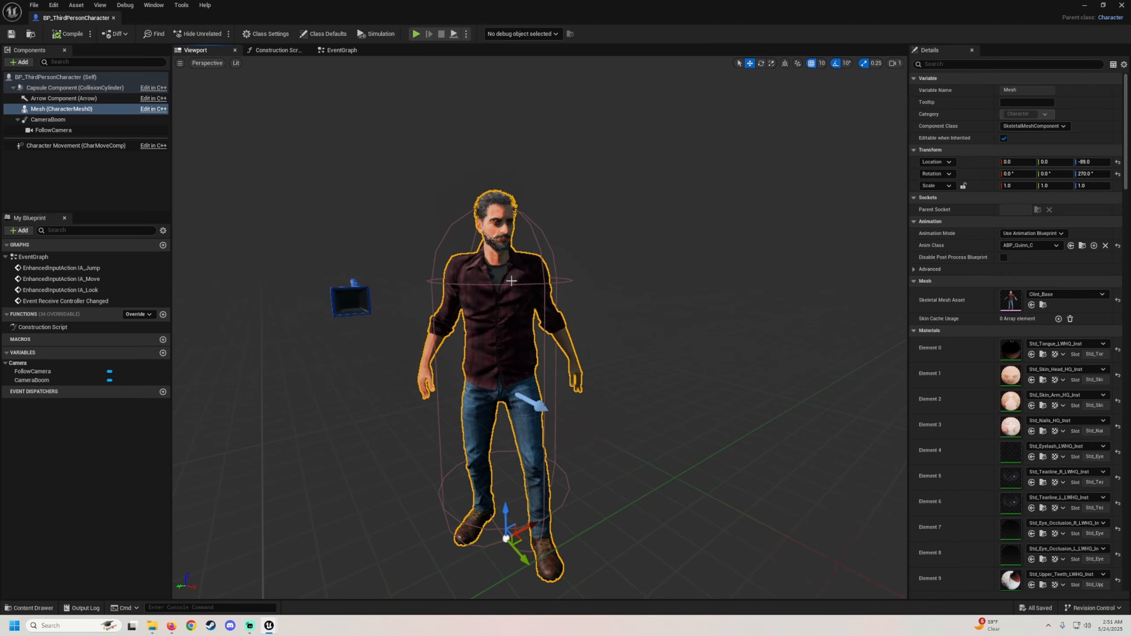
right_drag(489, 346, 463, 357)
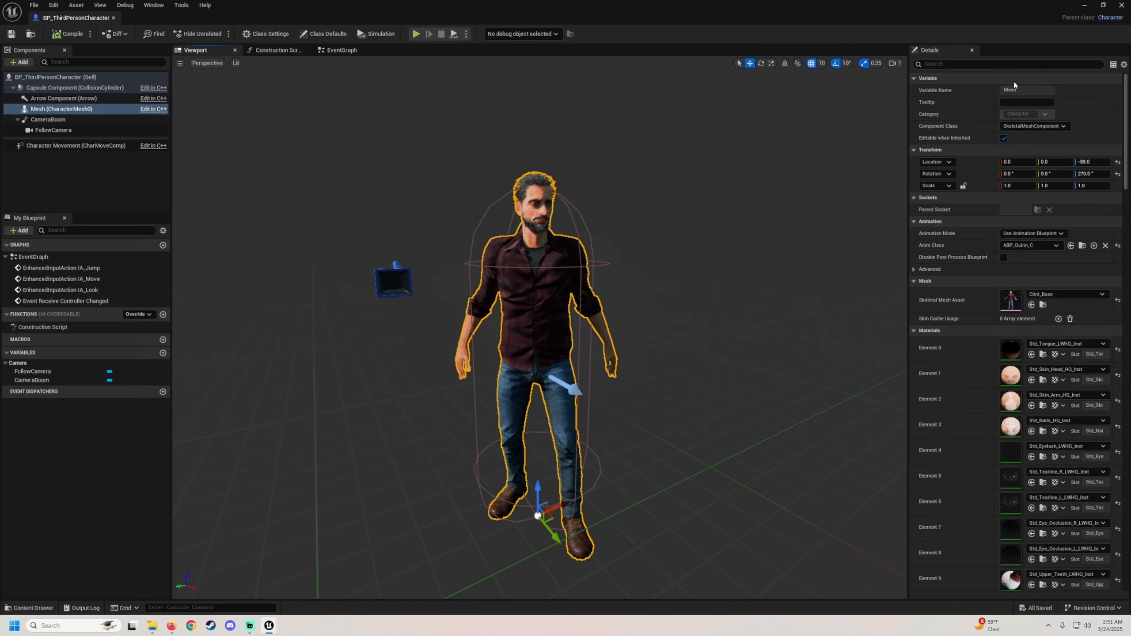
Play-test ThirdPersonMap by running the character around in several directions, and stop the session
click(1079, 5)
click(238, 34)
key(w)
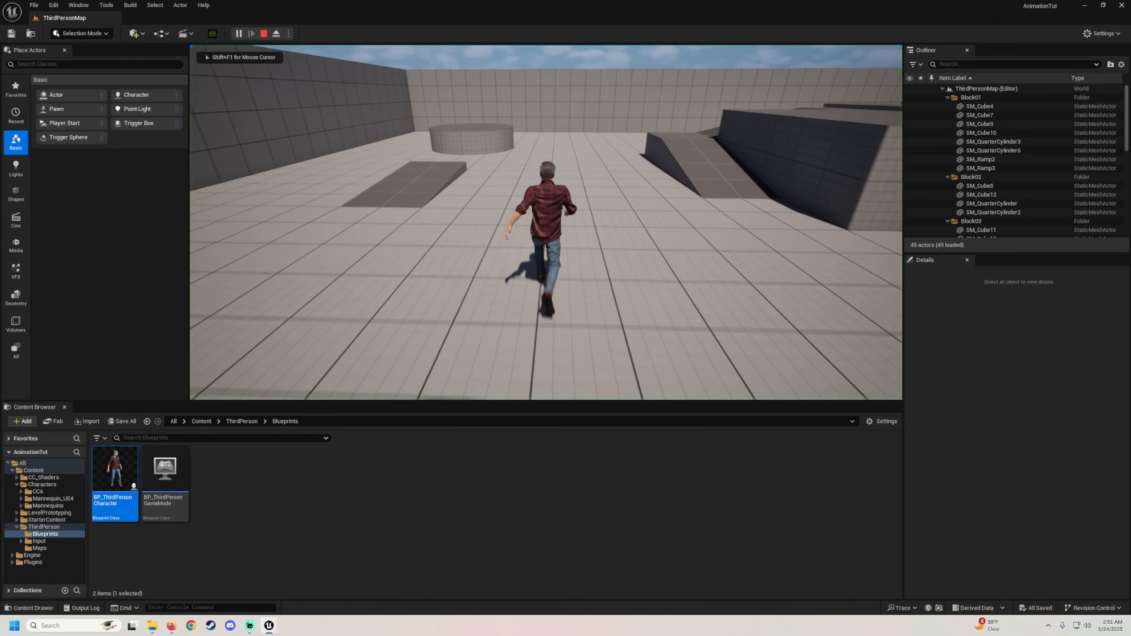
key(a)
key(s)
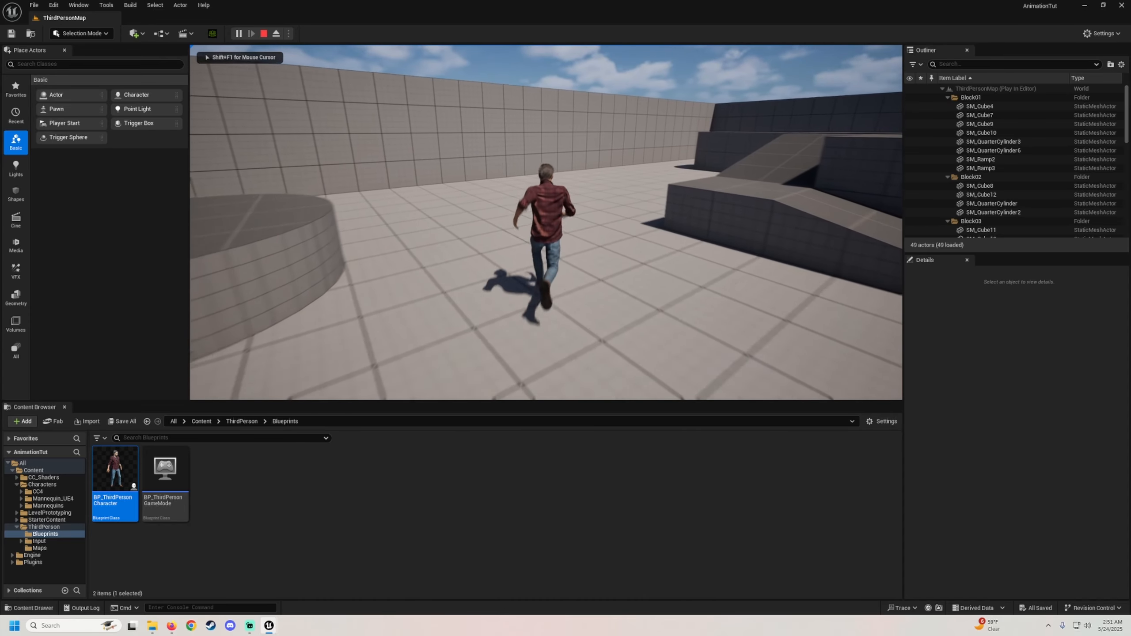
key(d)
key(s)
key(a)
key(w)
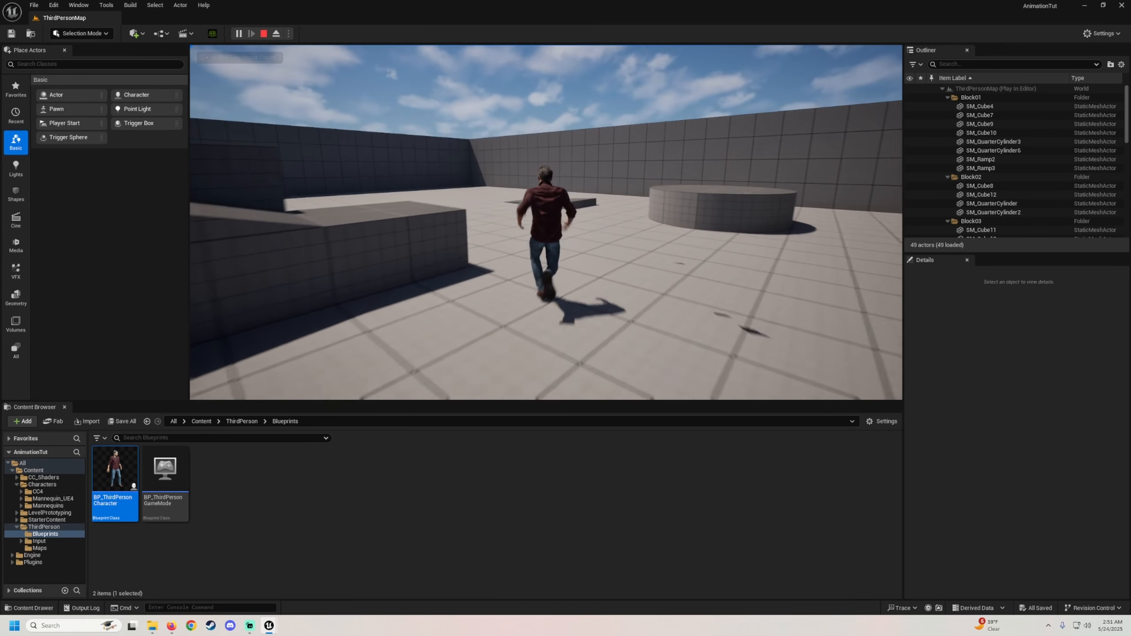
key(a)
key(s)
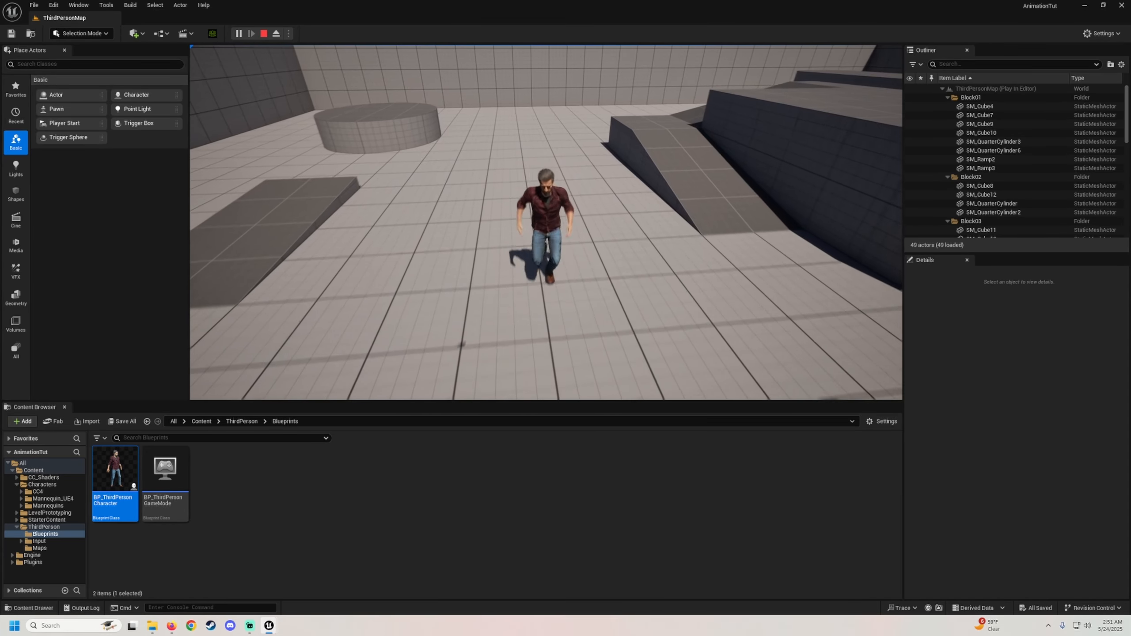
key(Escape)
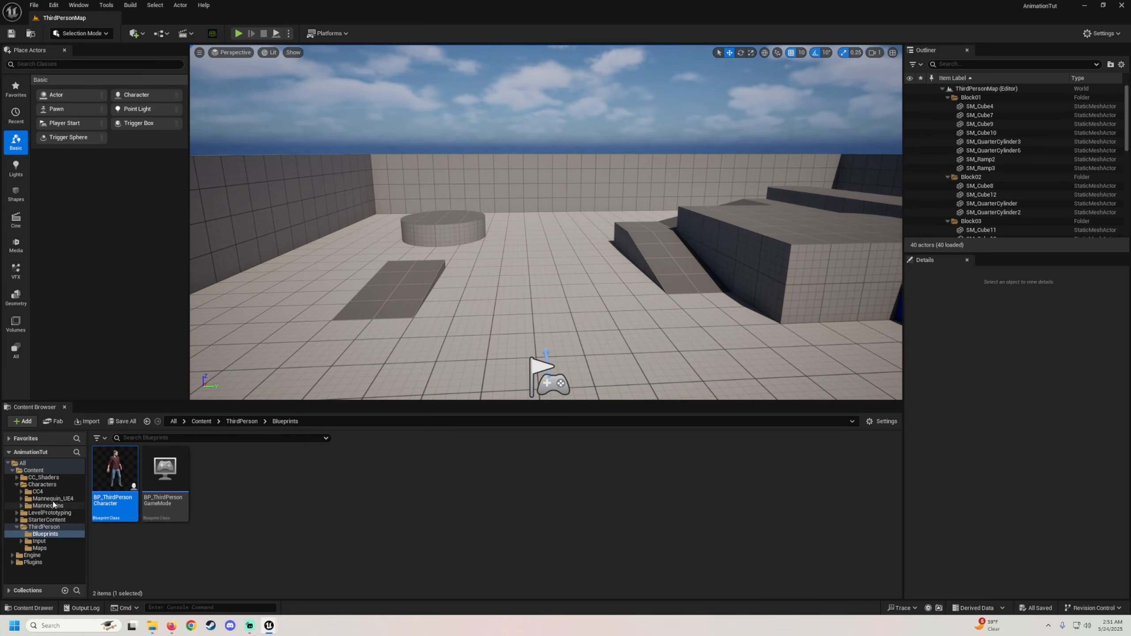
Create a folder named Animations inside the CC4 folder and open it
click(37, 492)
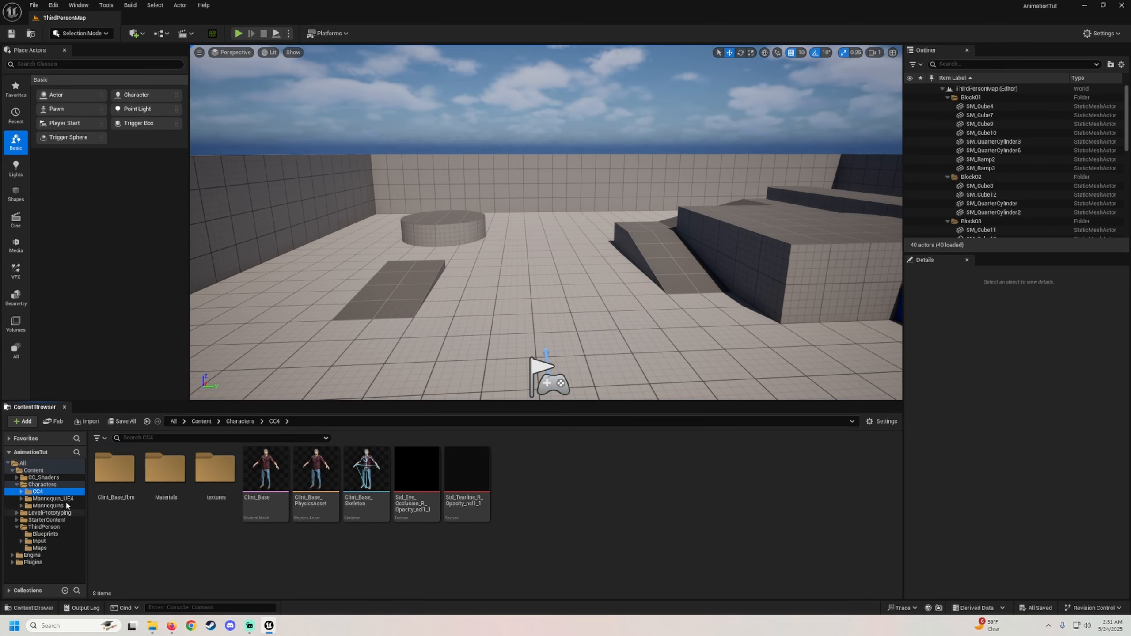
right_click(140, 551)
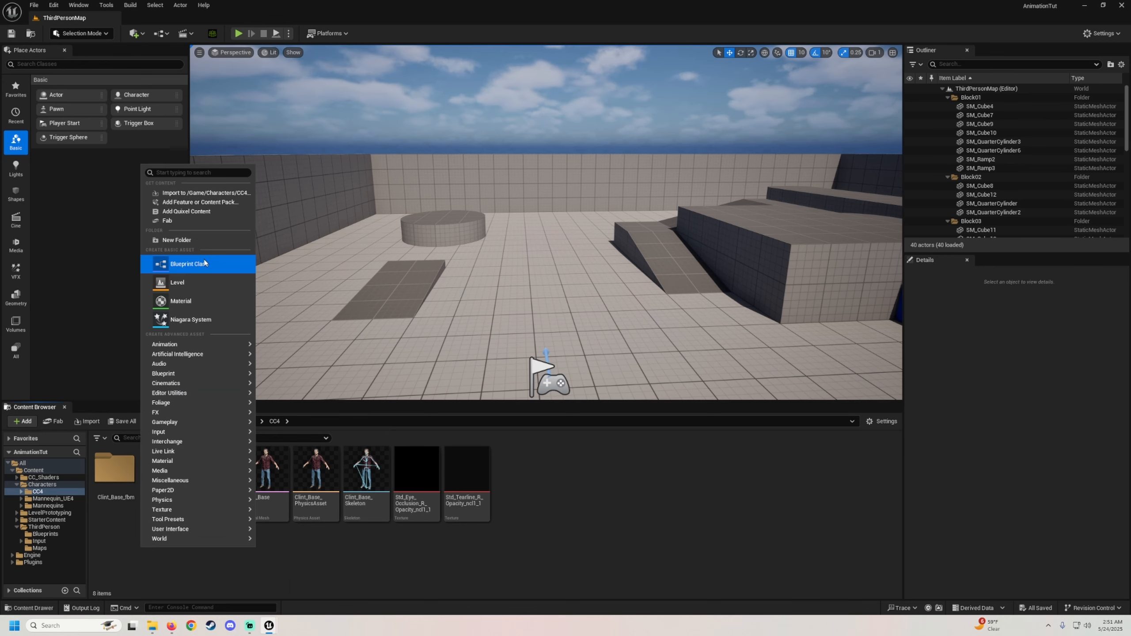
click(176, 239)
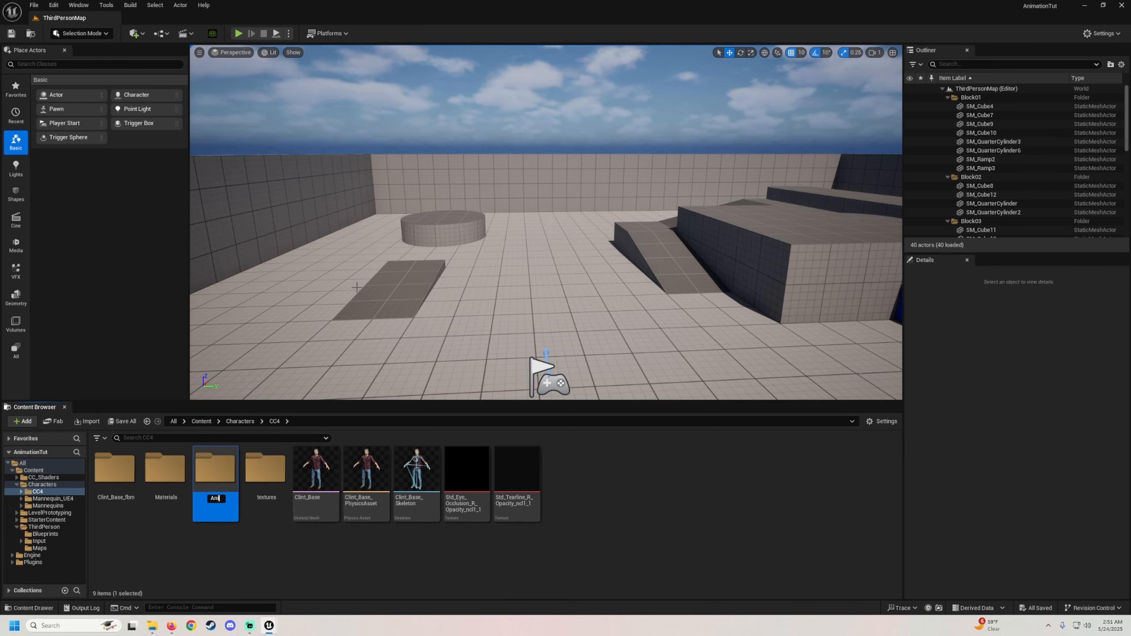
key(Return)
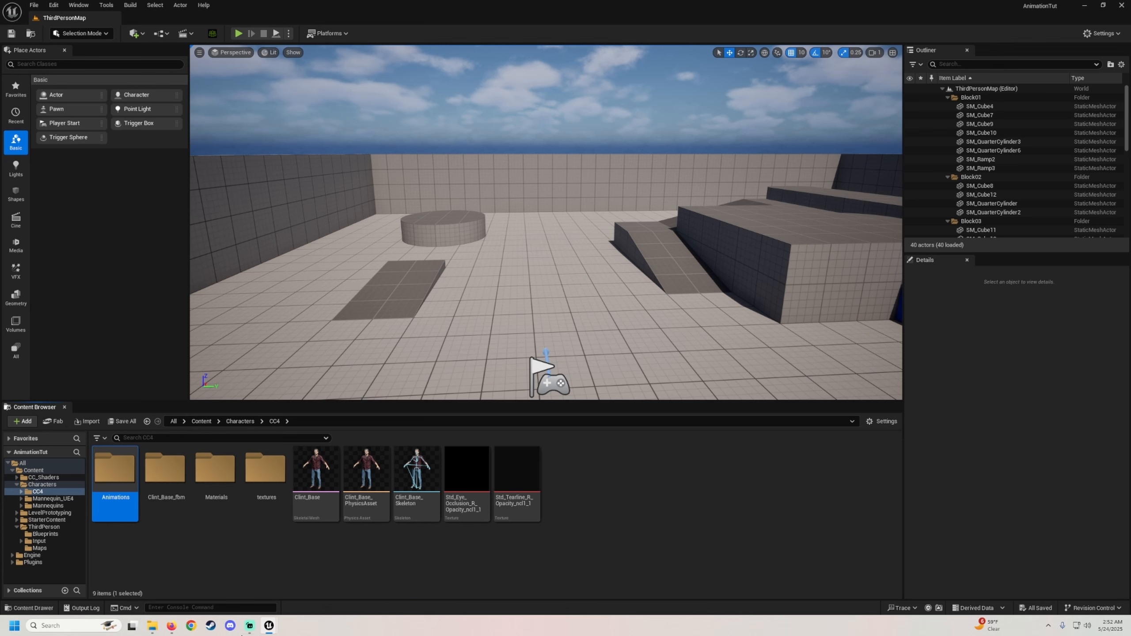
double_click(126, 492)
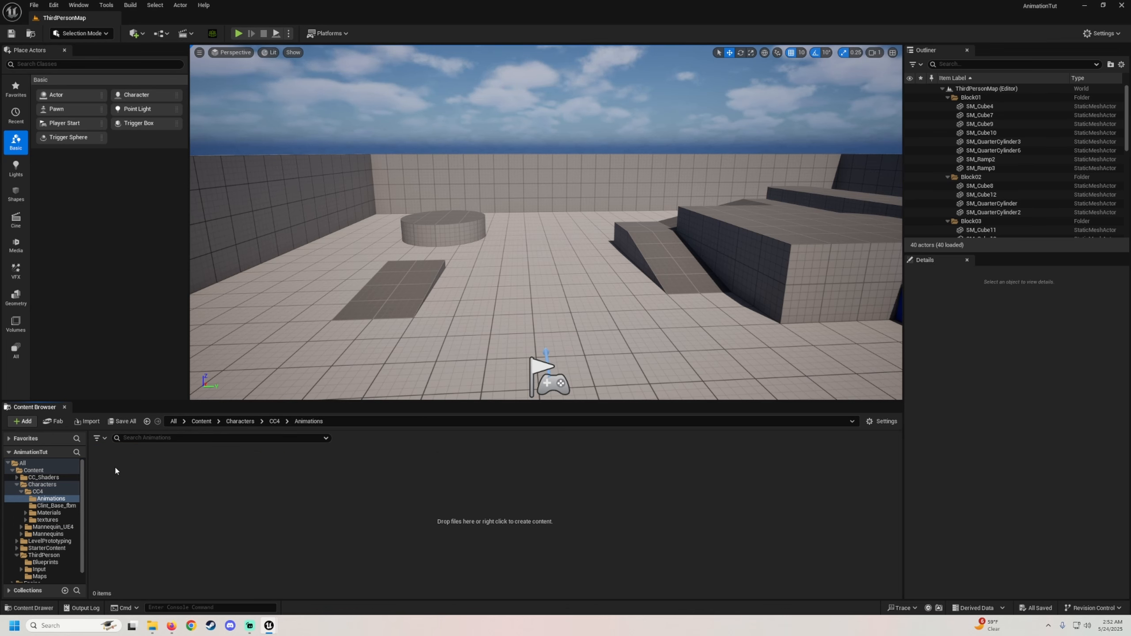
Start retargeting MM_Idle from Characters > Mannequins > Animations > Manny, with Clint_Base as the target skeletal mesh
click(43, 488)
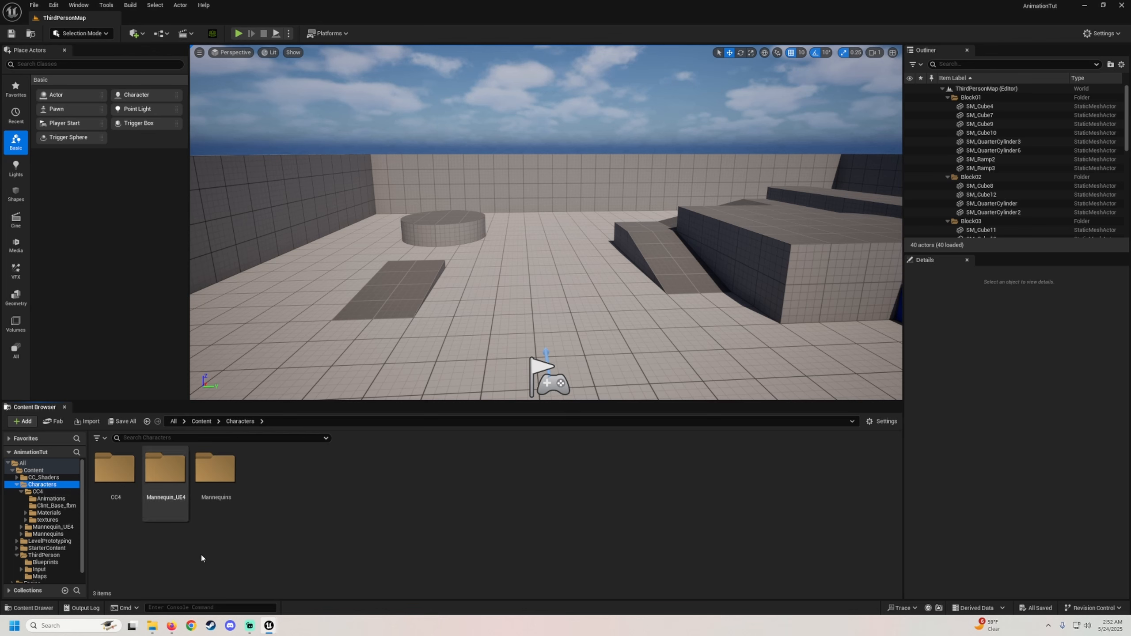
double_click(215, 468)
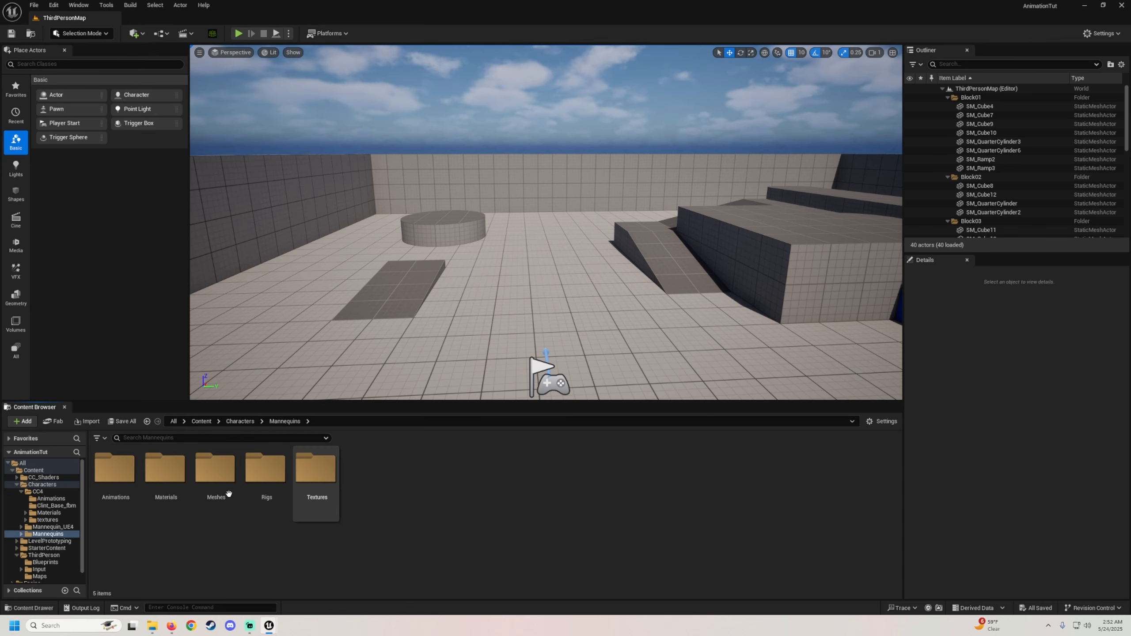
double_click(118, 467)
double_click(115, 468)
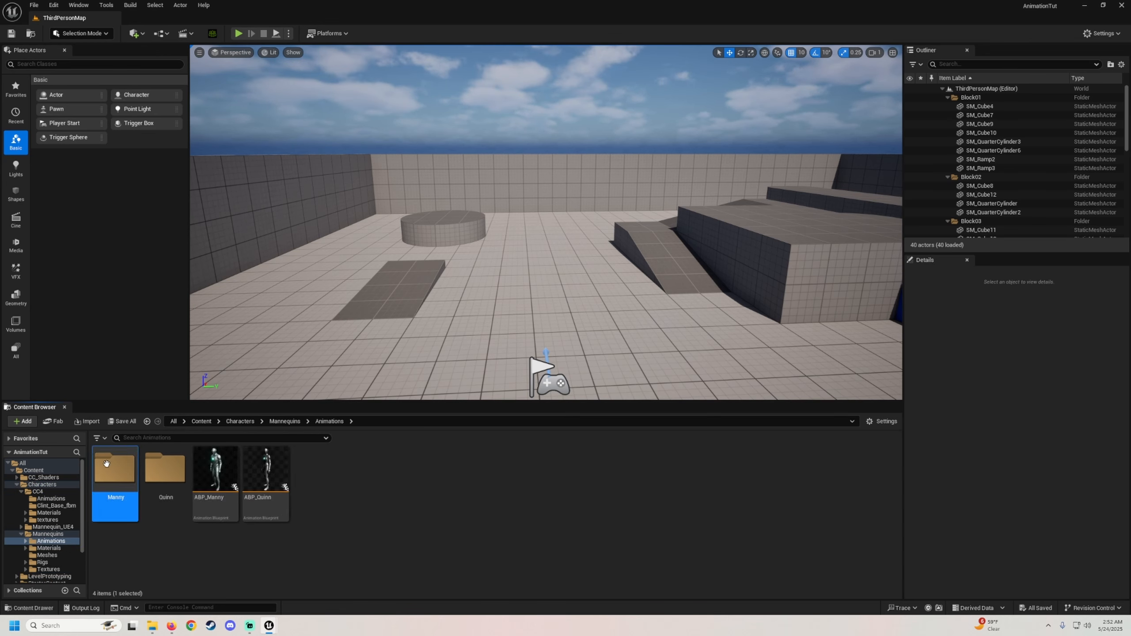
right_click(223, 481)
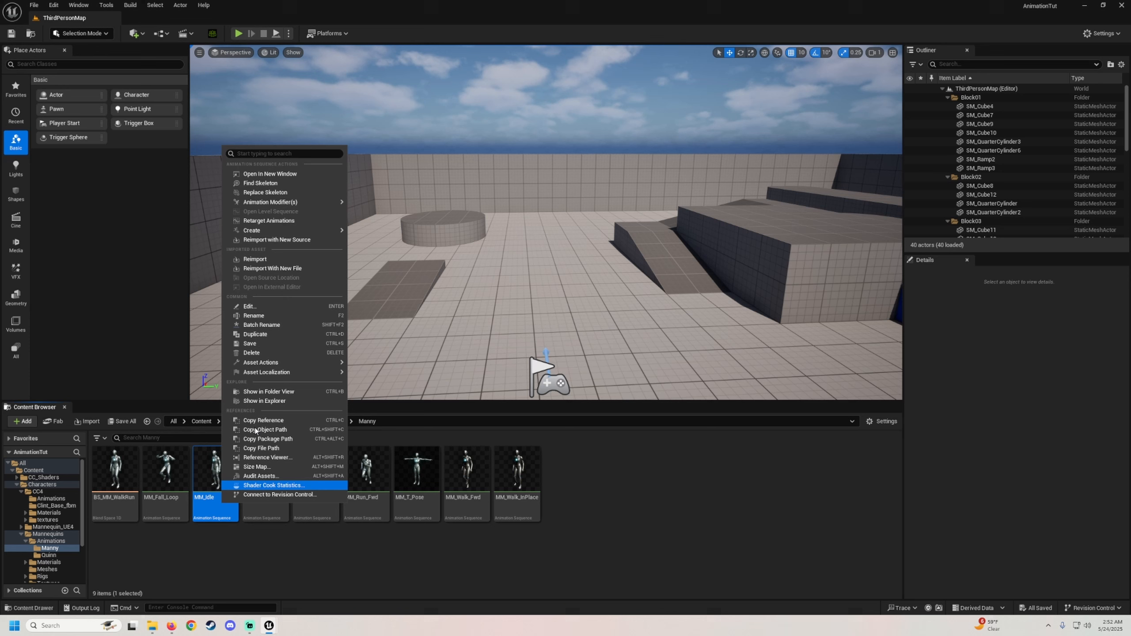
click(269, 220)
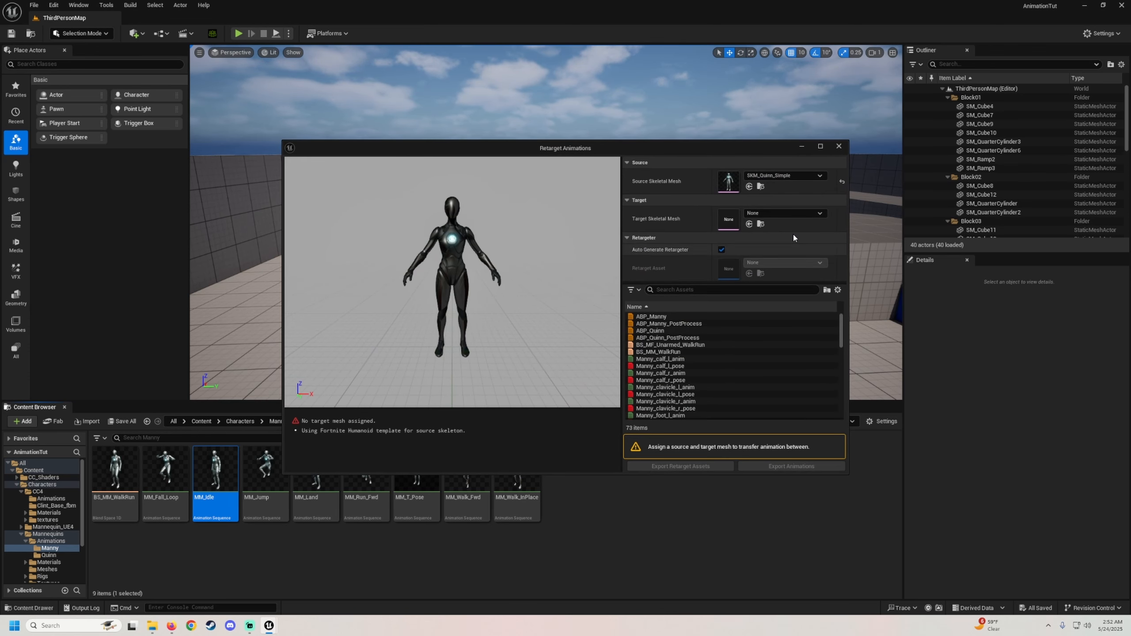
click(784, 213)
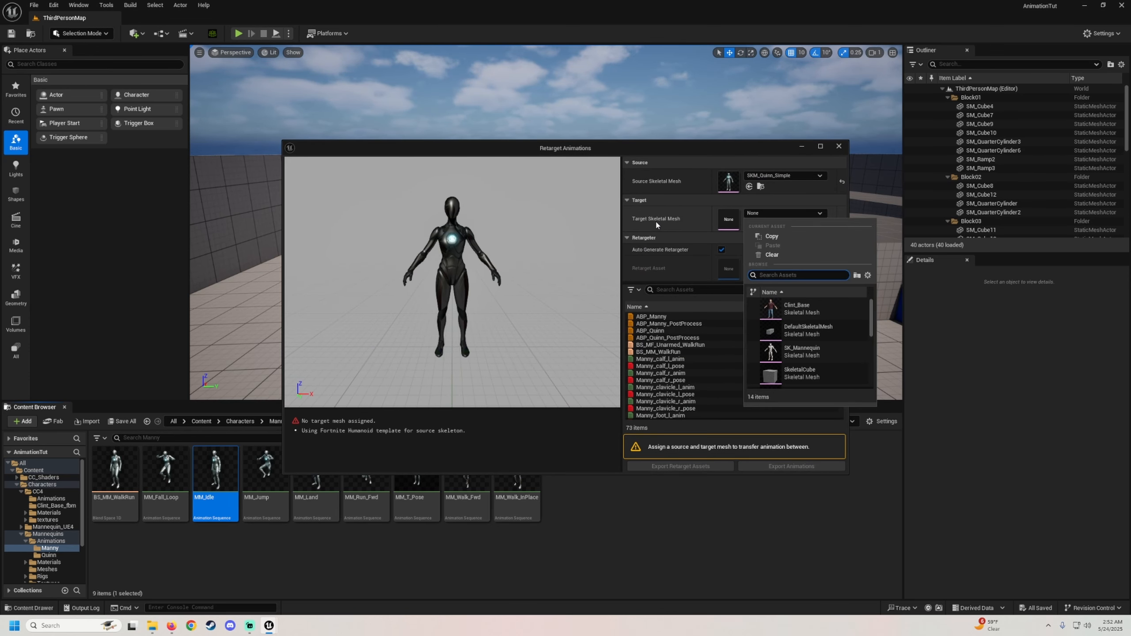
click(783, 314)
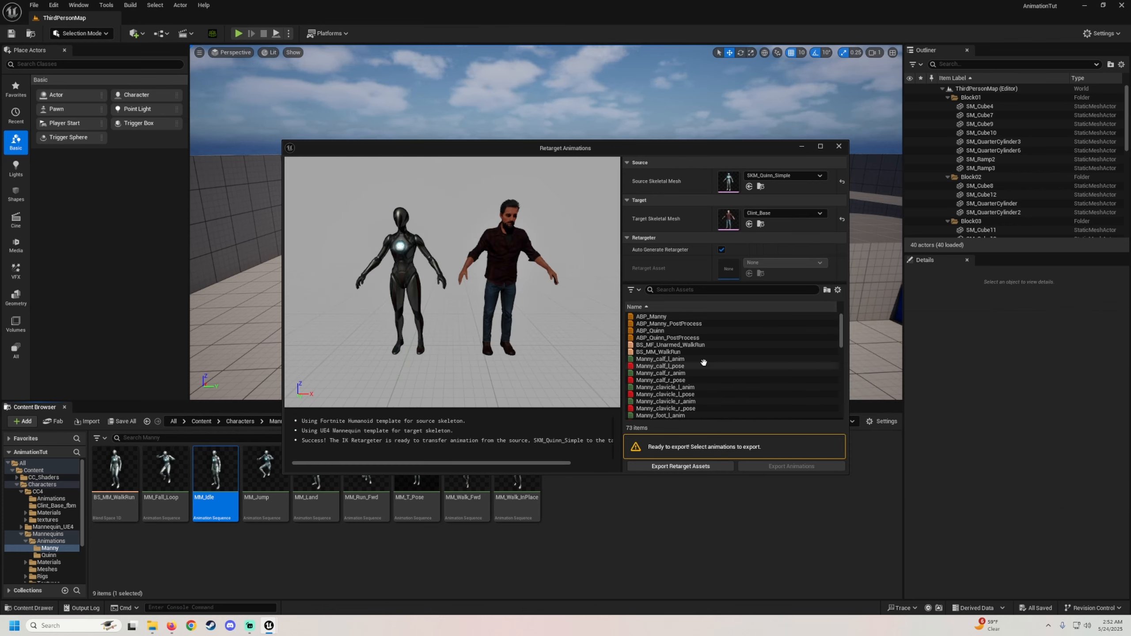
Preview mannequin animations such as MM_Fall_Loop and MM_Run_Fwd on the source and target meshes
scroll(699, 356, down, 10)
click(668, 352)
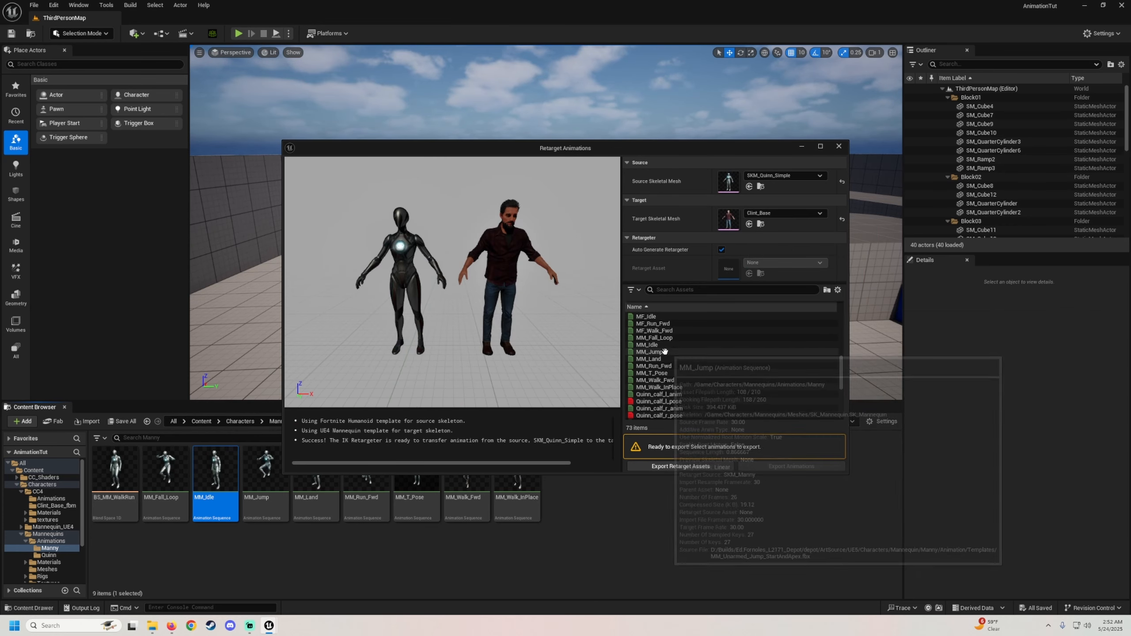
click(660, 338)
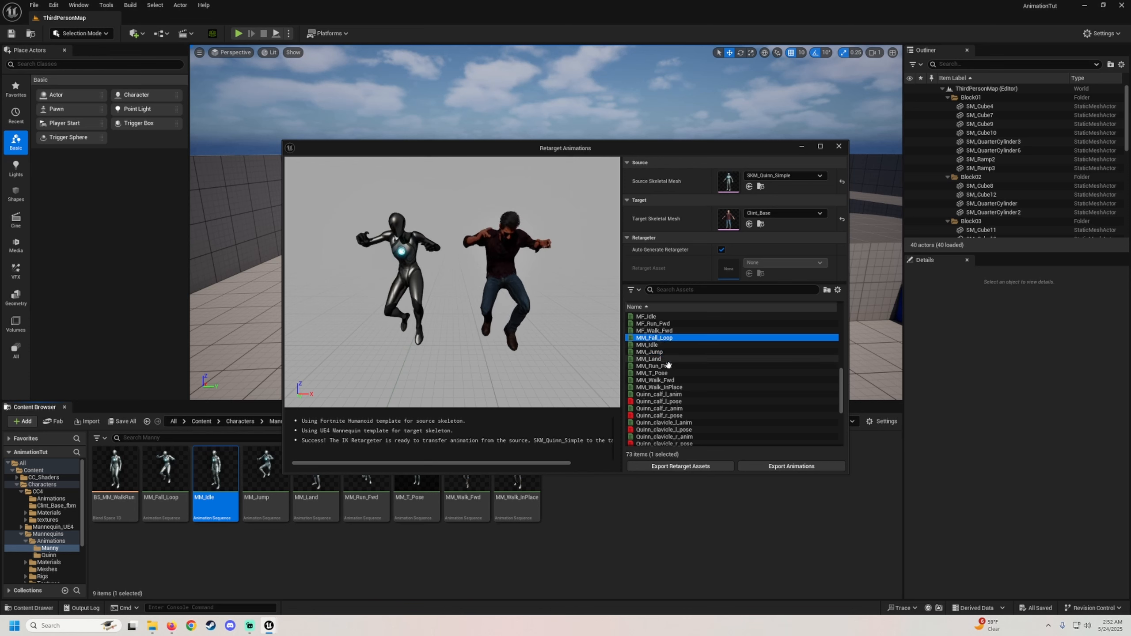
scroll(652, 346, up, 1)
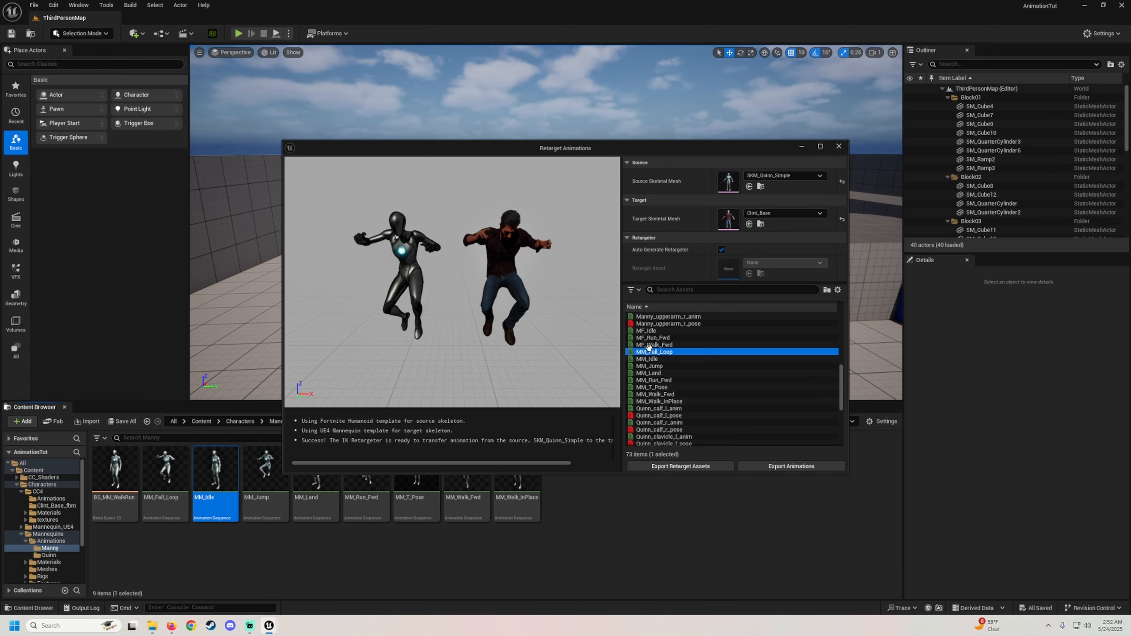
click(654, 380)
Select the consecutive animations from MF_Idle through MM_Run_Fwd in the retargeting asset list
click(659, 331)
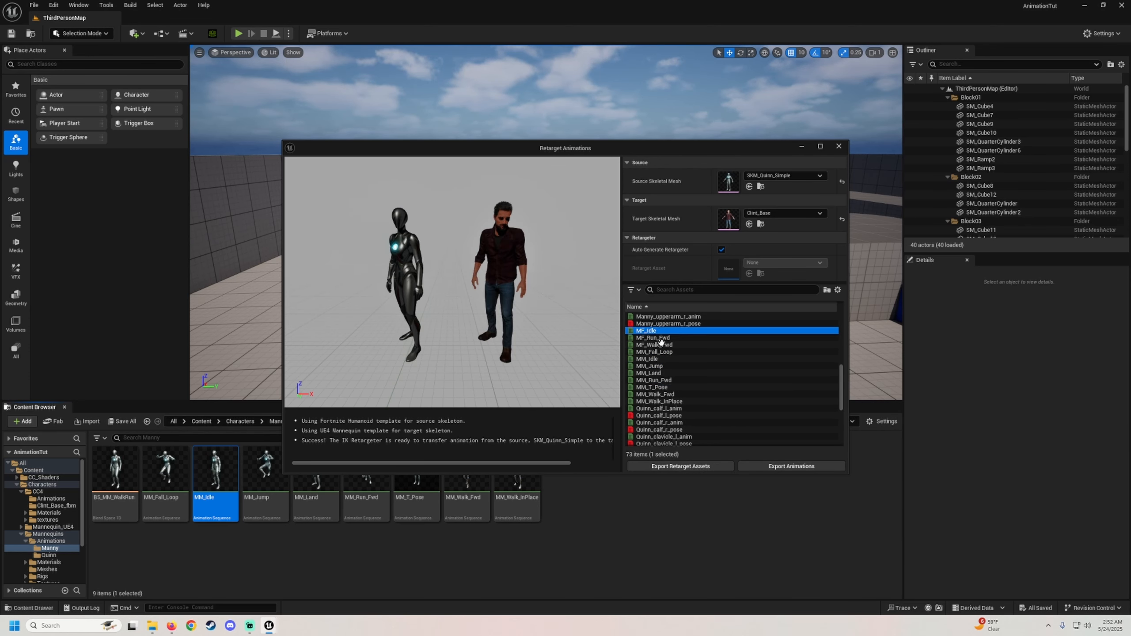
scroll(665, 355, up, 1)
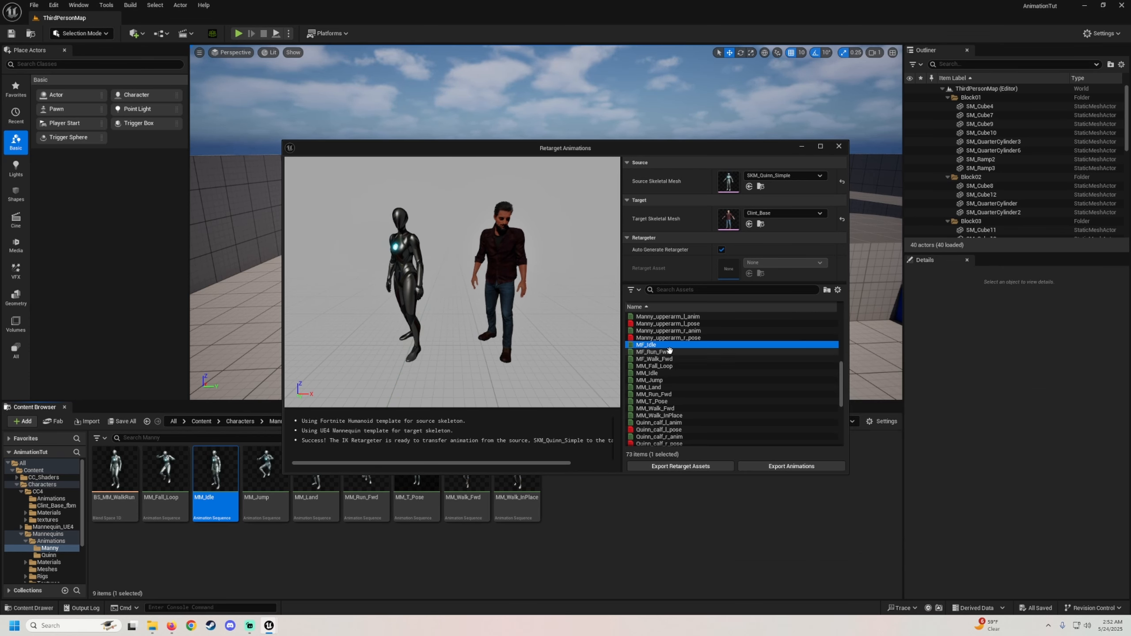
shift+click(653, 351)
shift+click(653, 358)
shift+click(673, 366)
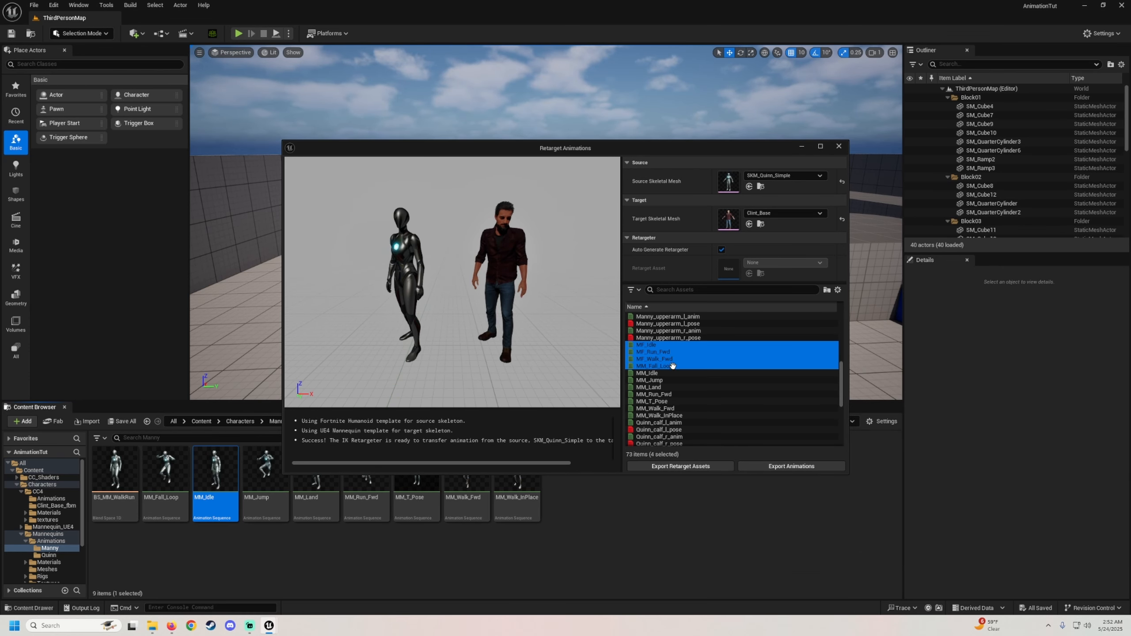
shift+click(667, 373)
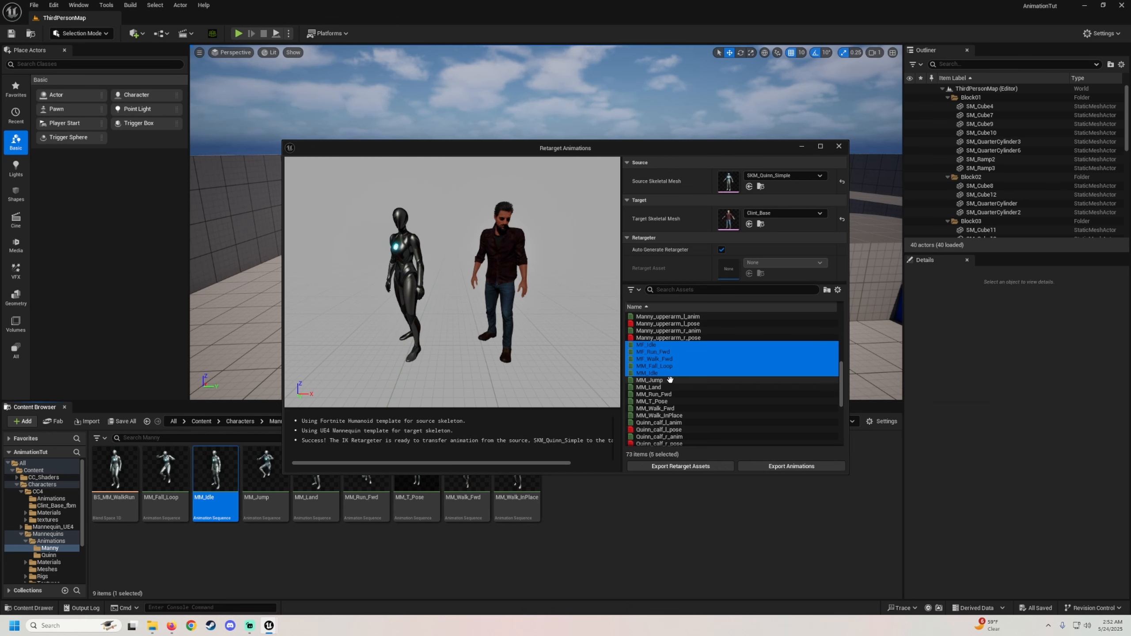
shift+click(663, 387)
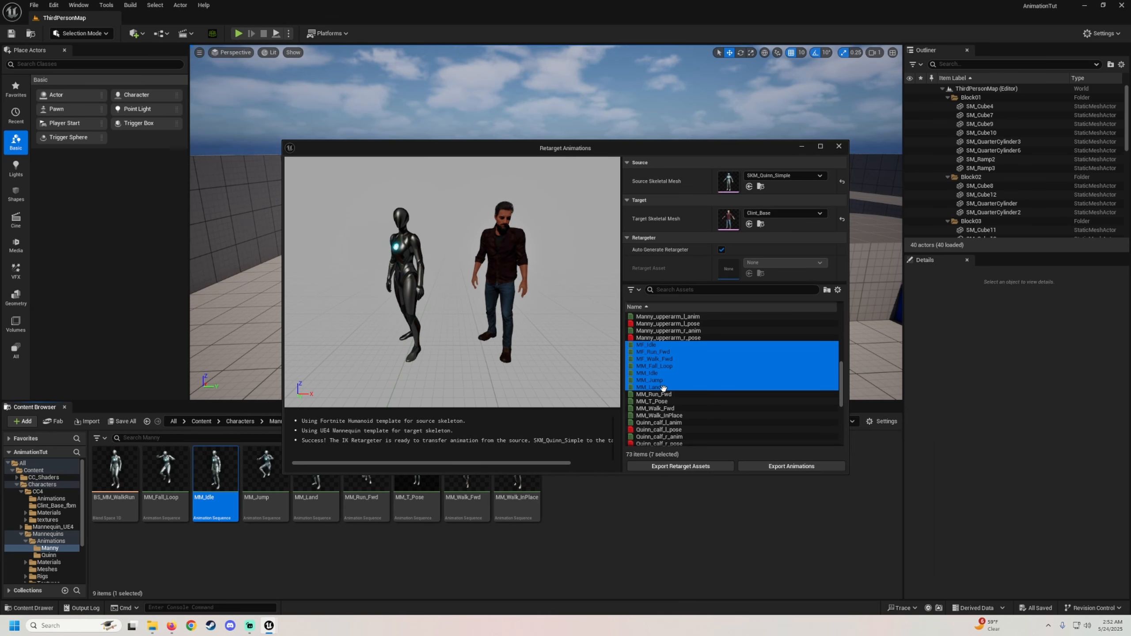
shift+click(669, 394)
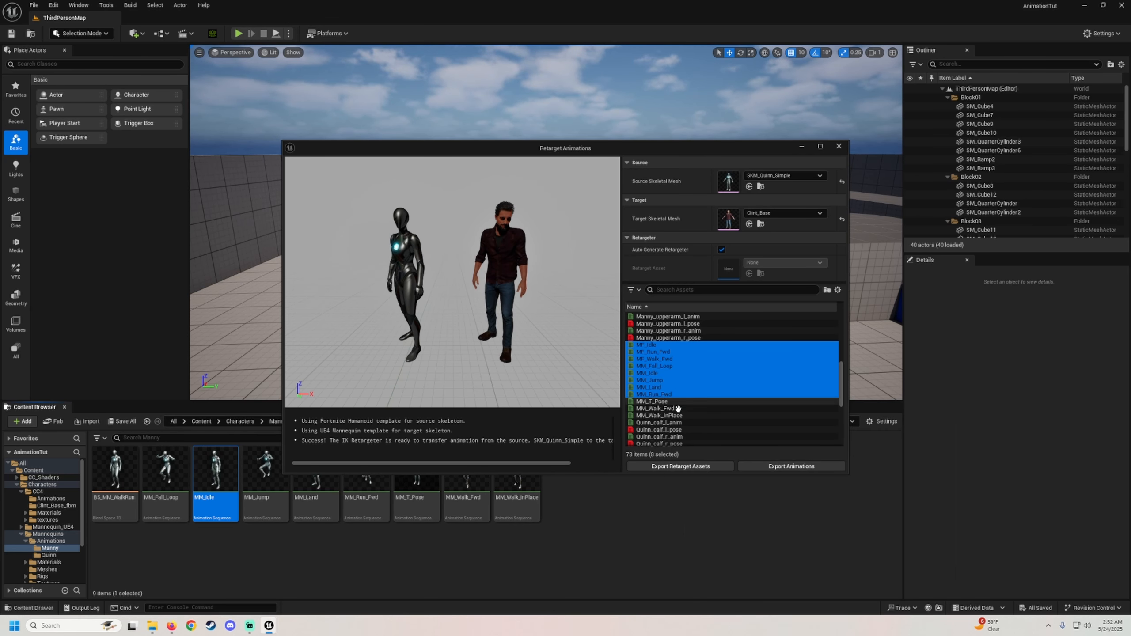
Export the selected retargeted animations into Content > Characters > CC4 > Animations, keeping the default batch export options
click(784, 469)
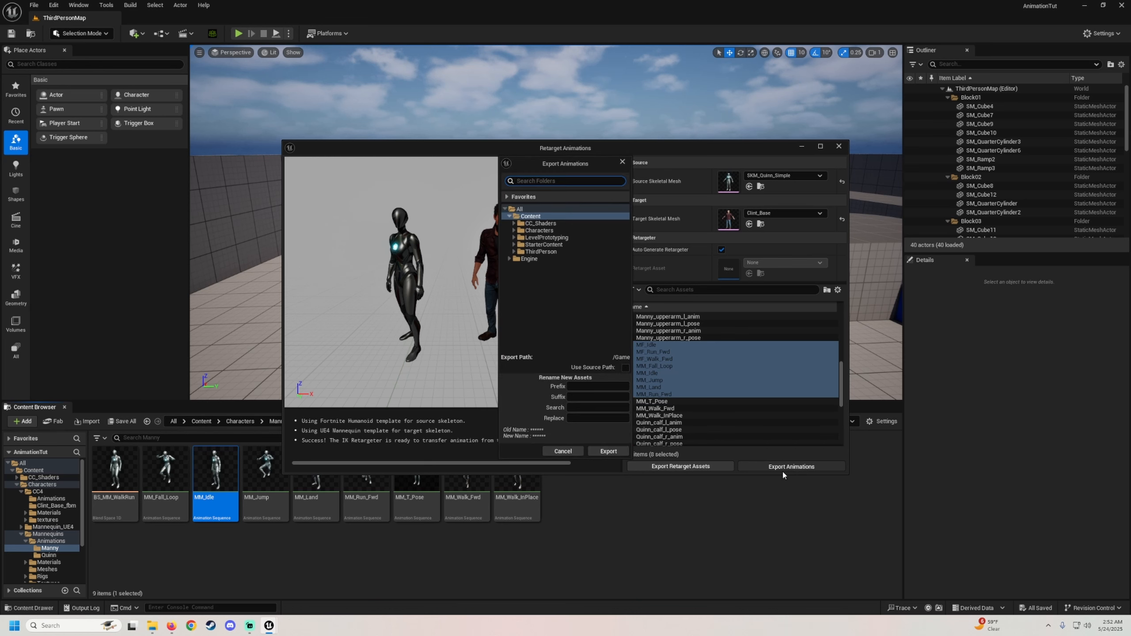
click(513, 231)
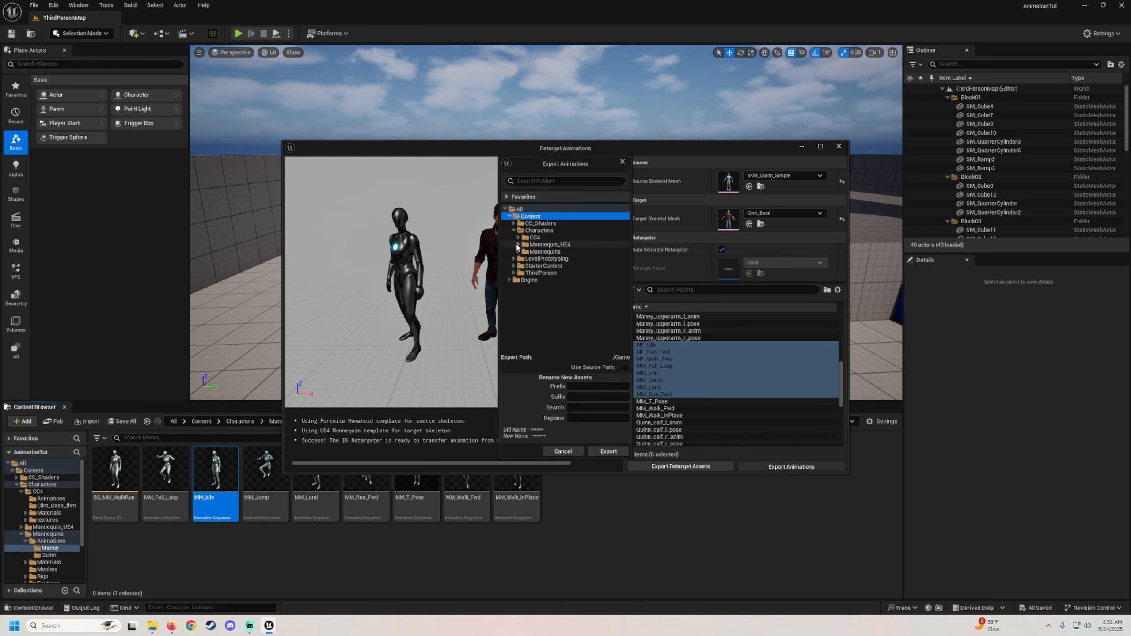
click(517, 238)
click(542, 245)
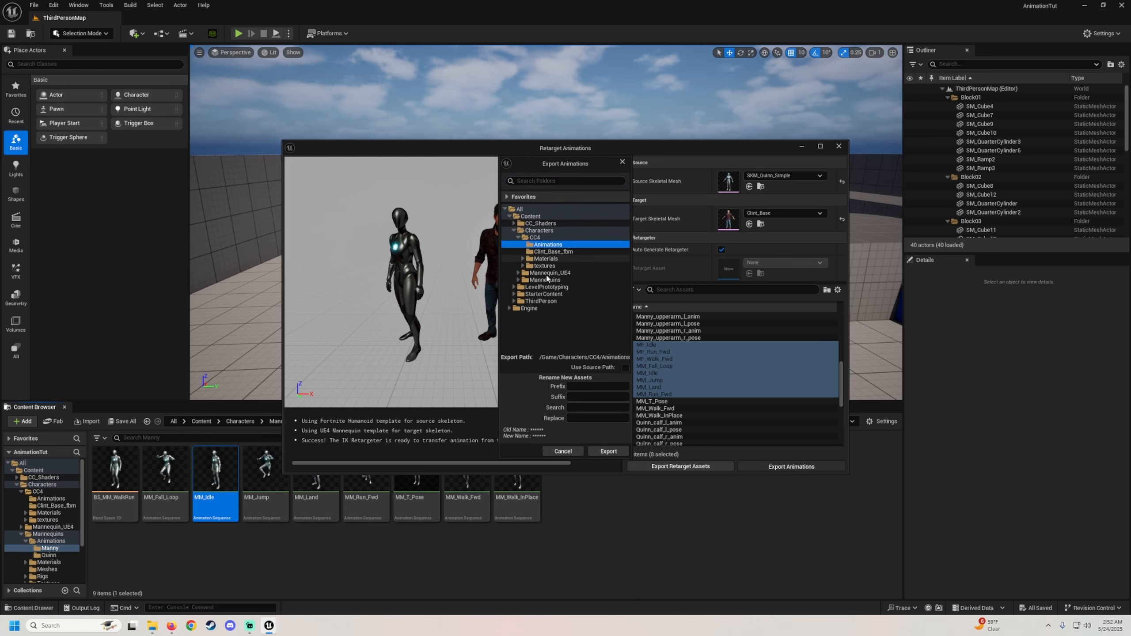
click(608, 452)
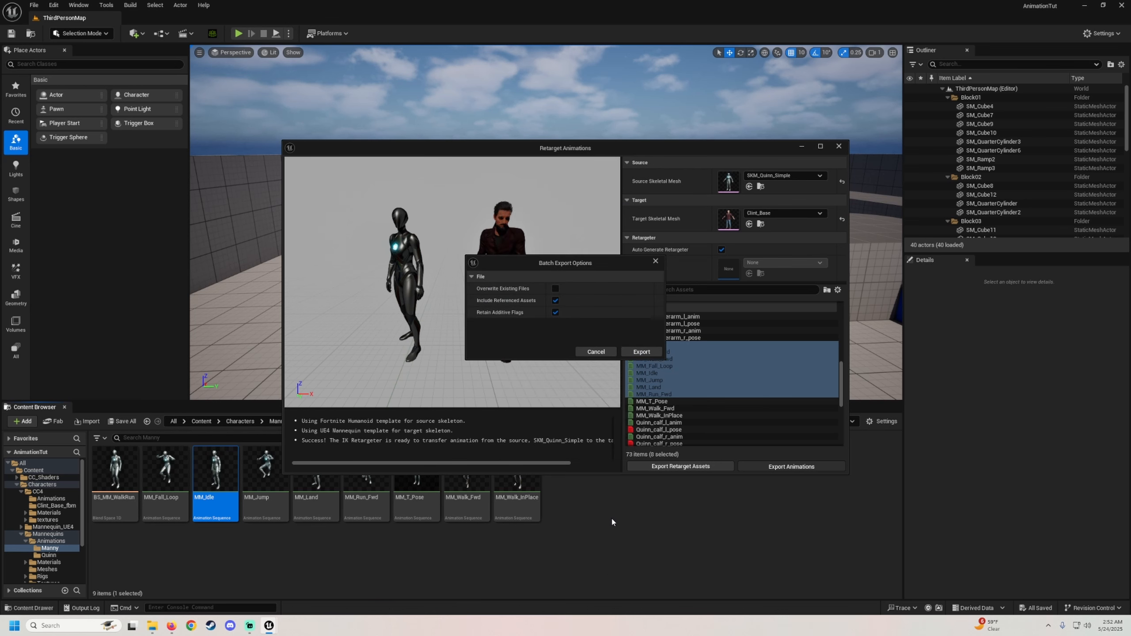
click(646, 354)
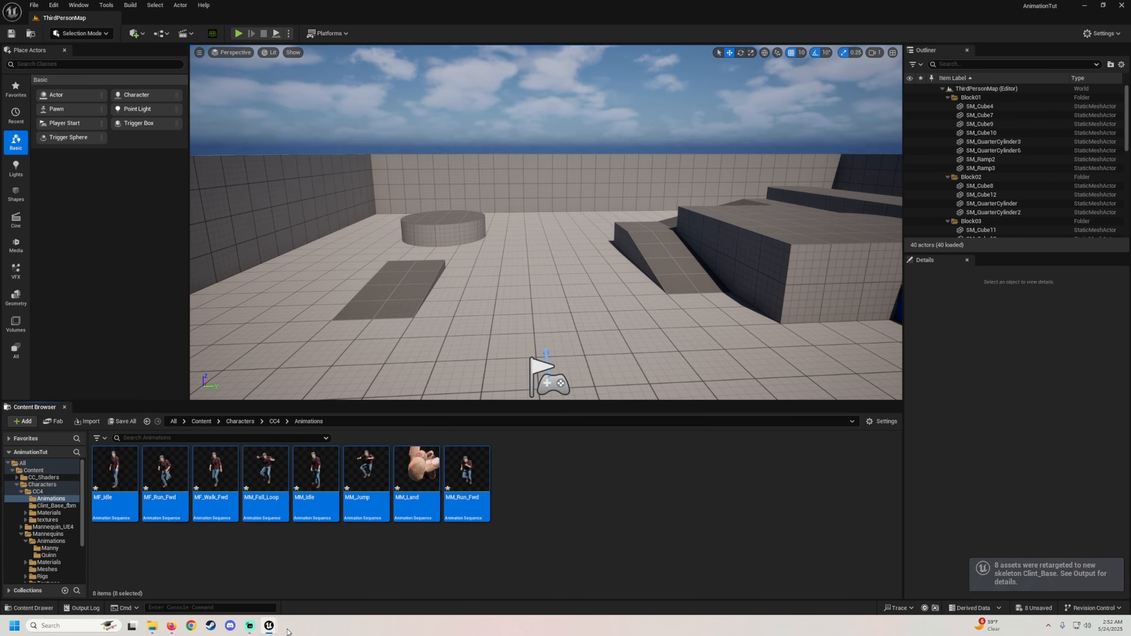
click(411, 572)
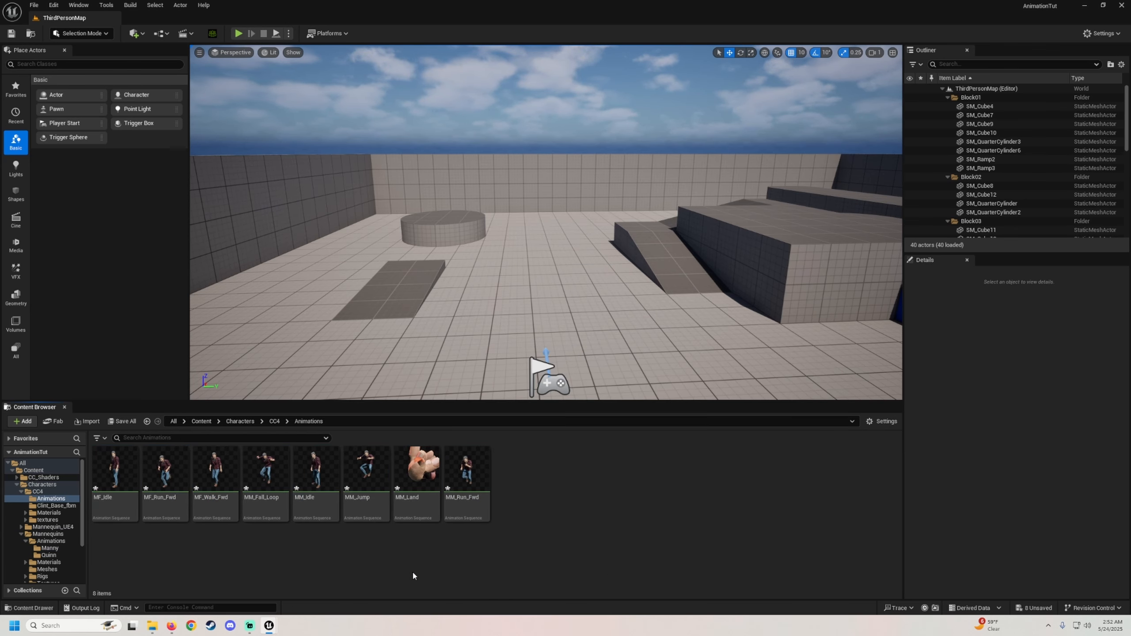
Open the retargeted MM_Land, try Mesh Space as its Additive Anim Type, return it to Local Space, and save all unsaved animations
double_click(421, 456)
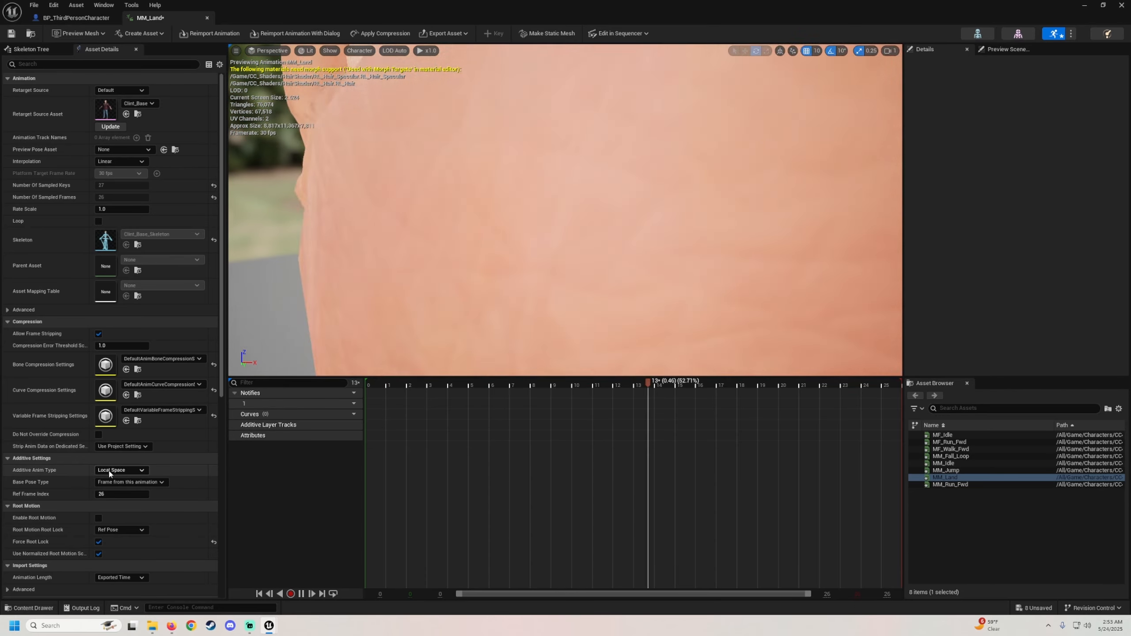
click(111, 471)
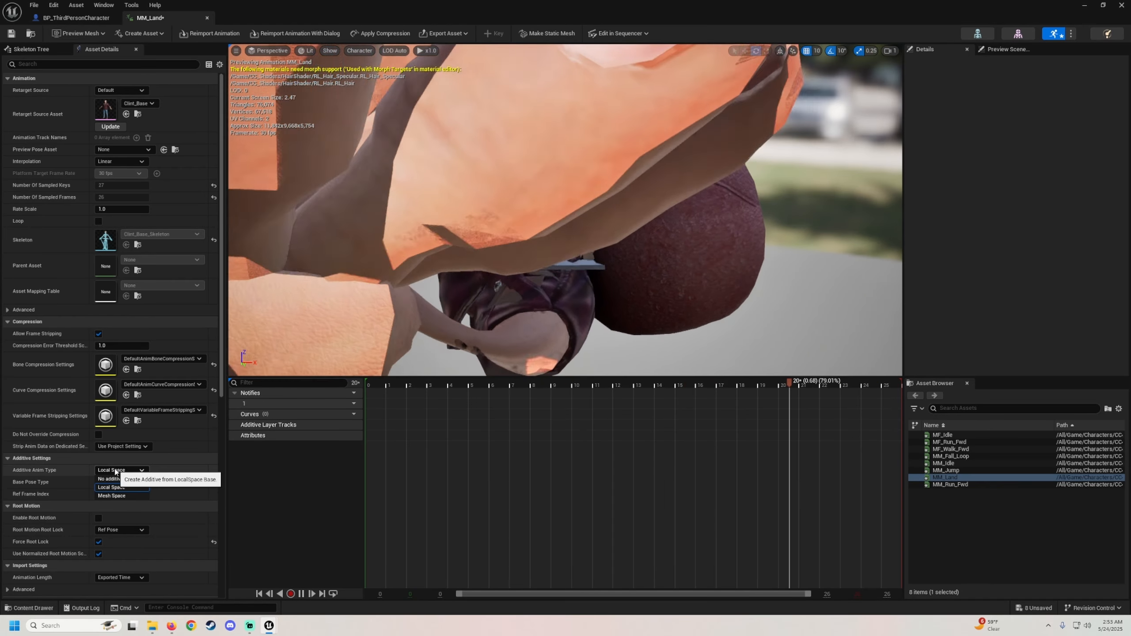
click(112, 495)
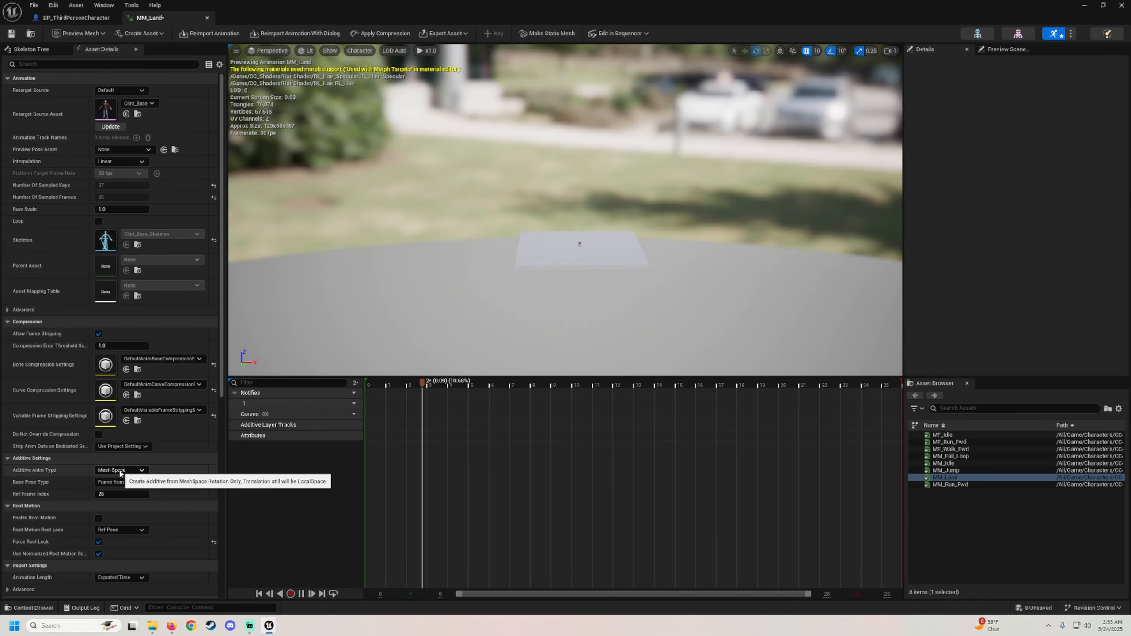
click(119, 470)
click(113, 485)
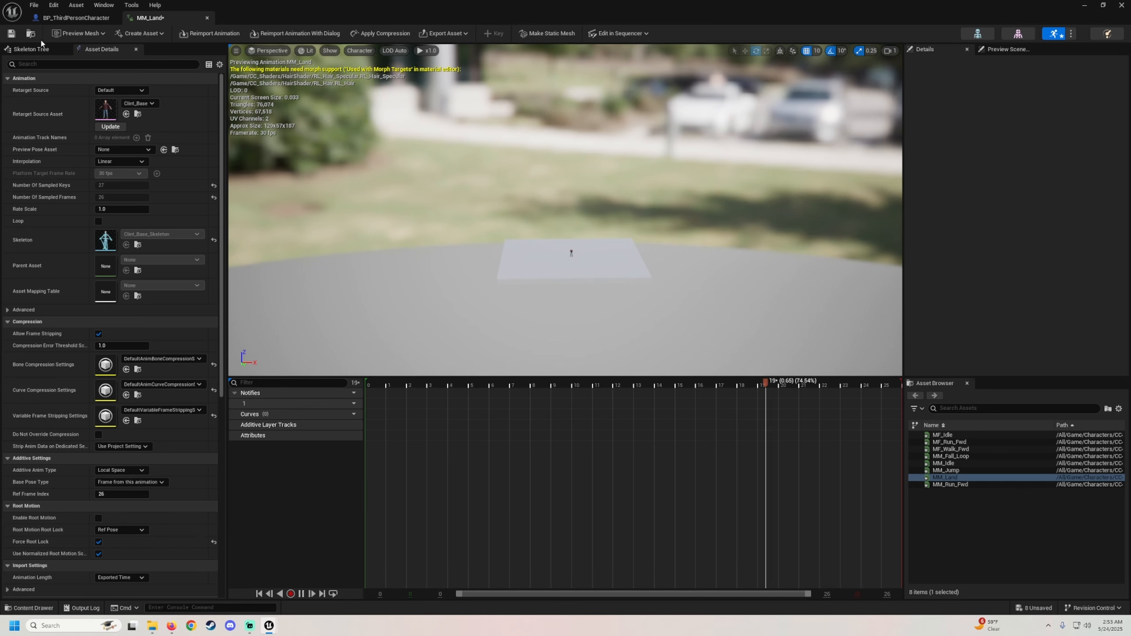
click(76, 18)
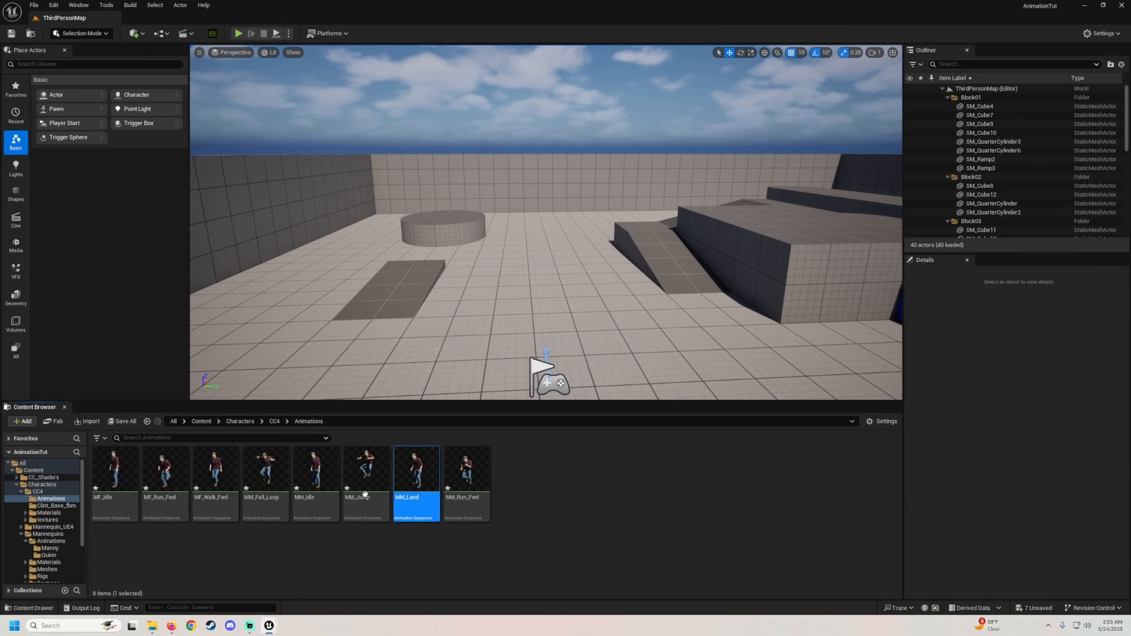
click(122, 422)
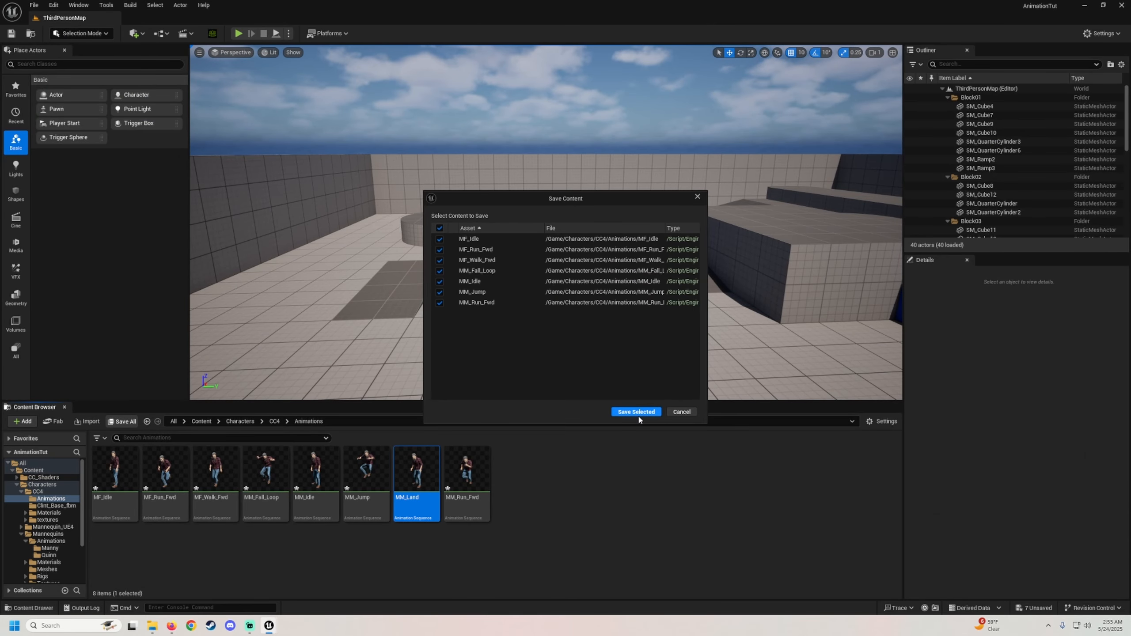
click(636, 412)
Create a legacy Blend Space 1D on Clint_Base_Skeleton in the CC4 Animations folder and name it BS1D_CustomLoco
right_click(512, 517)
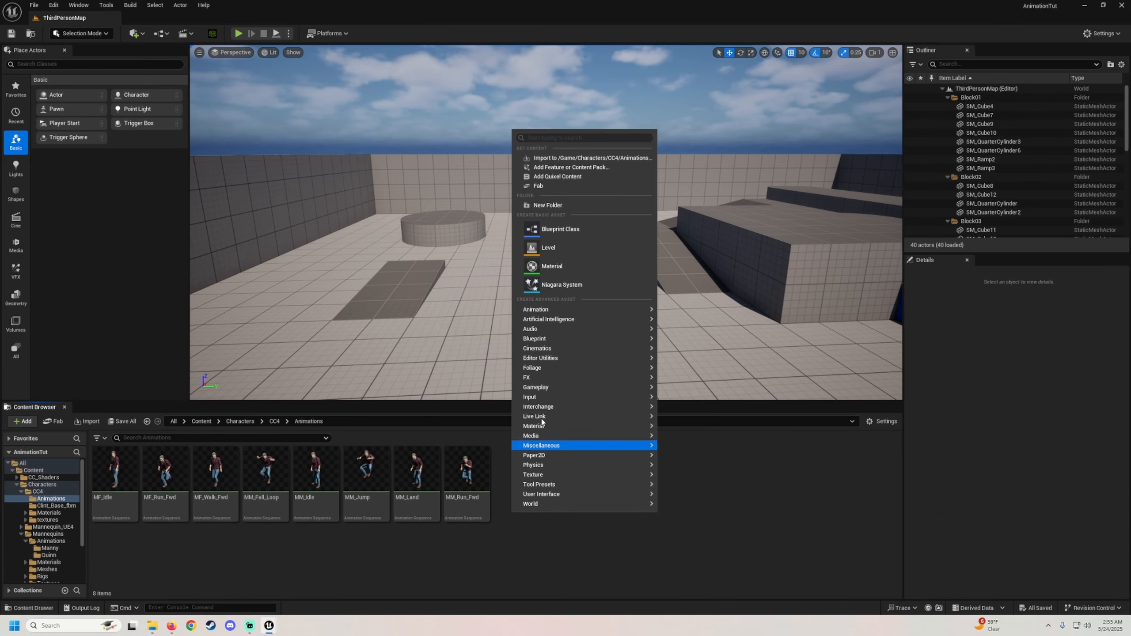
click(504, 534)
right_click(525, 521)
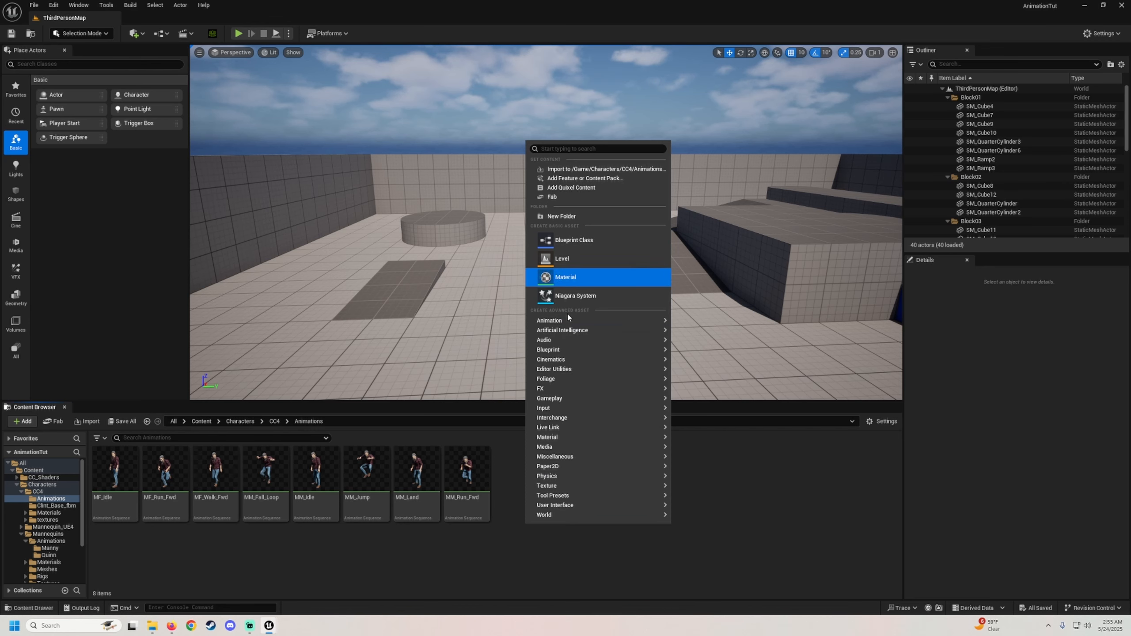
mouse_move(565, 322)
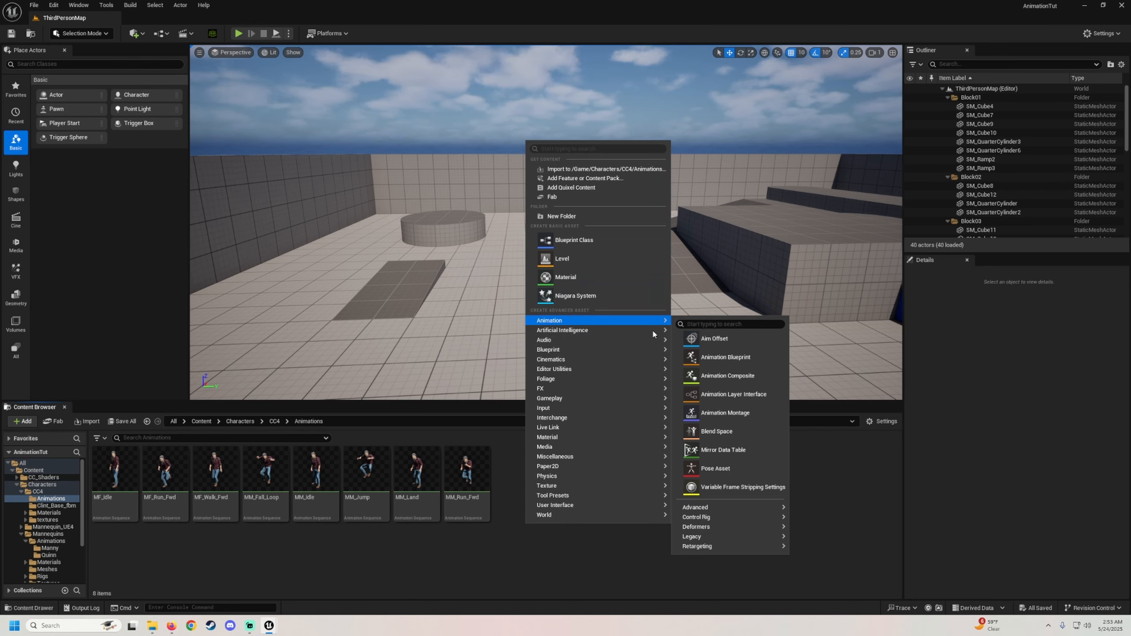
mouse_move(701, 539)
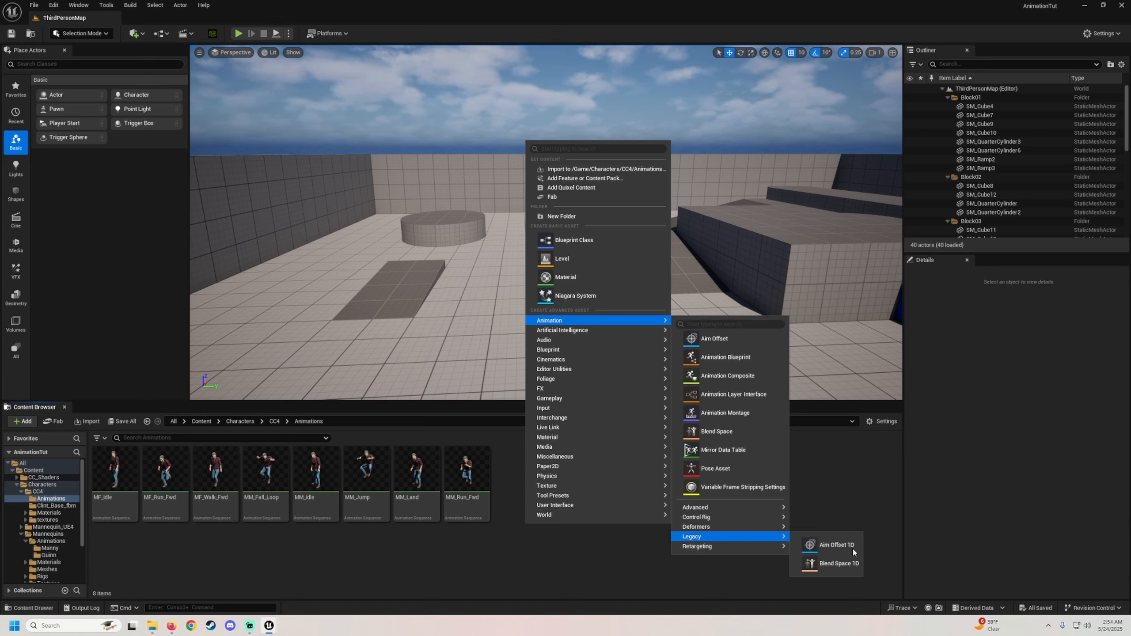
click(834, 564)
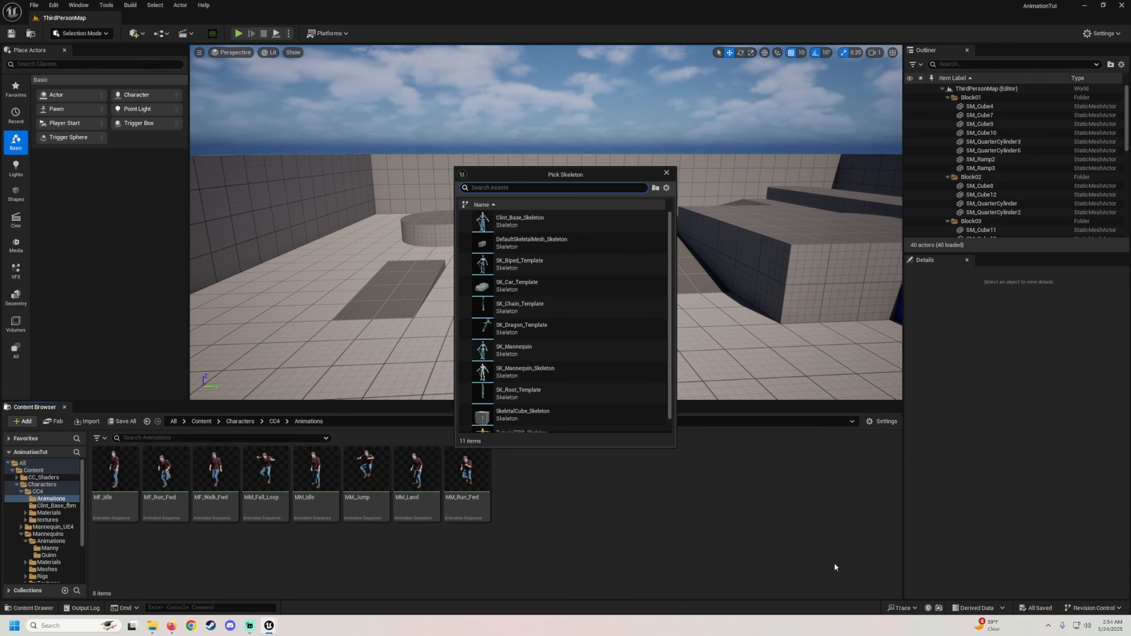
click(527, 218)
double_click(527, 218)
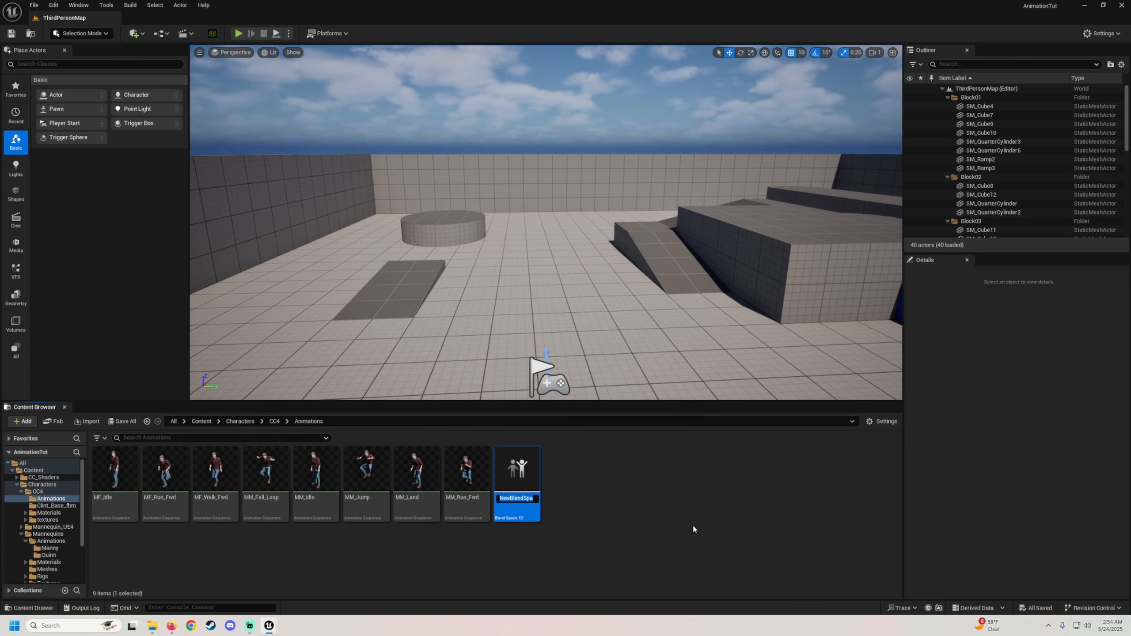
text(BS1D)
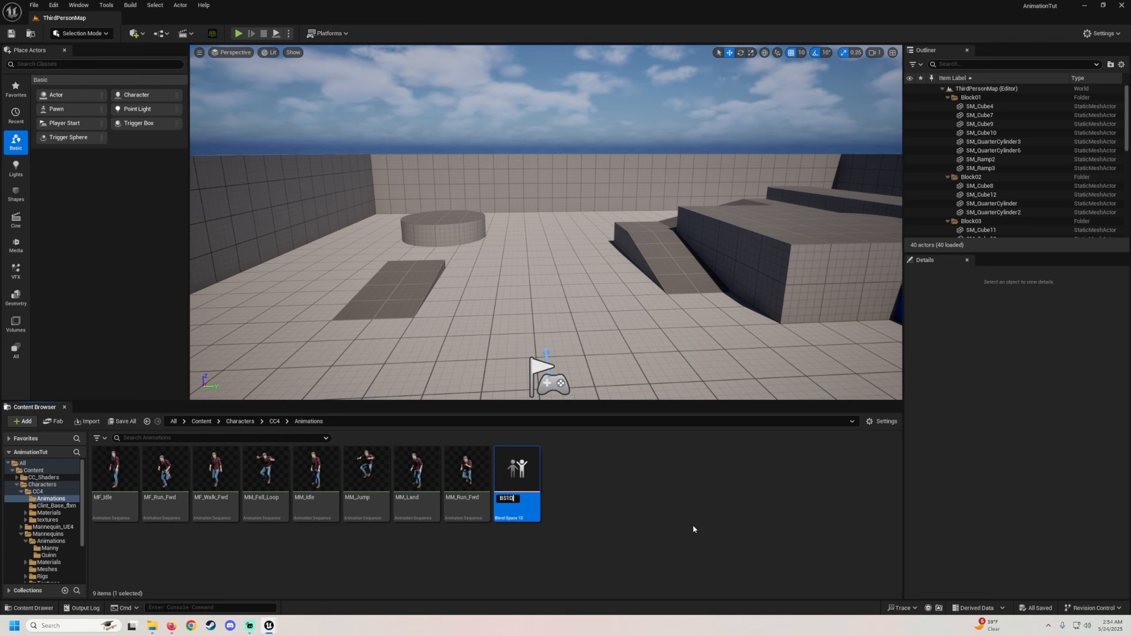
text(_CustomLoco)
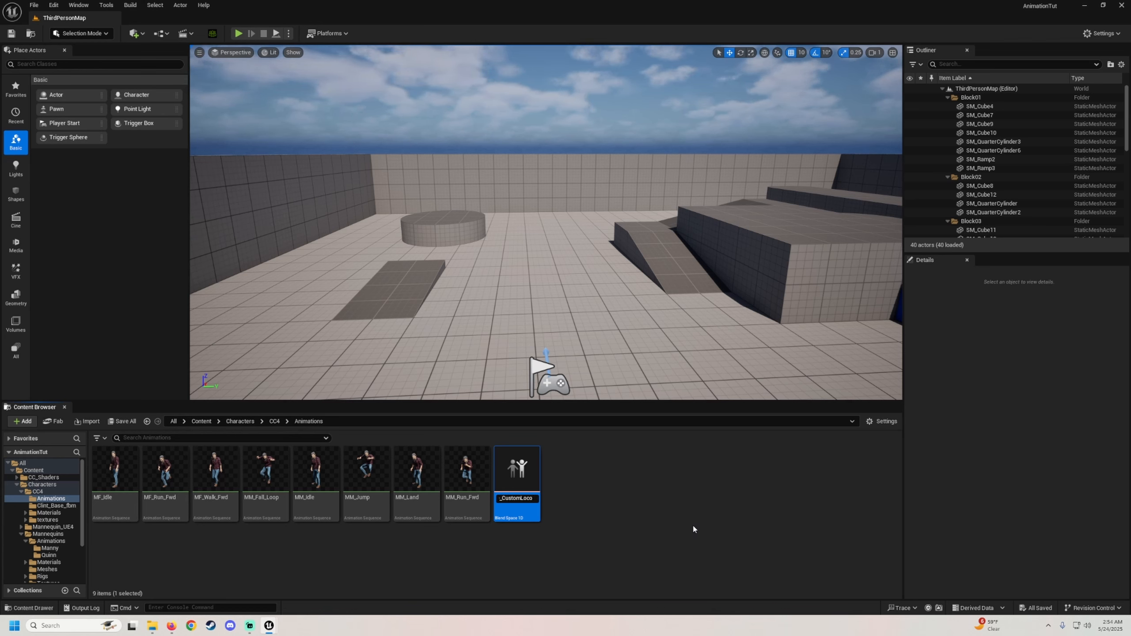